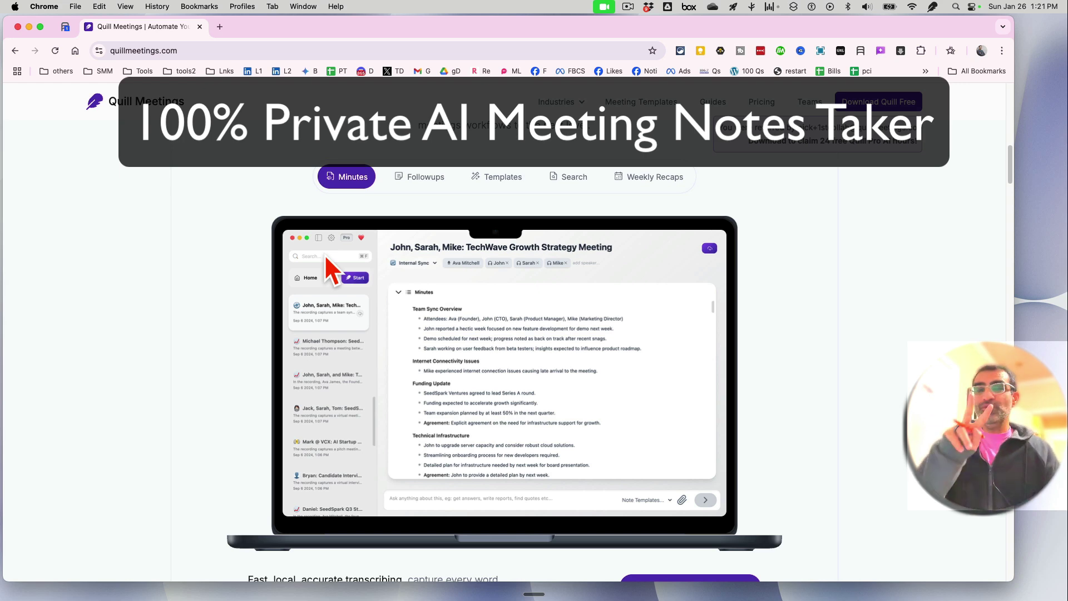
Step: Preview the demo's Followups todo list and Templates list, then return to the 'Your Conversation Companion.' headline
left_click(425, 181)
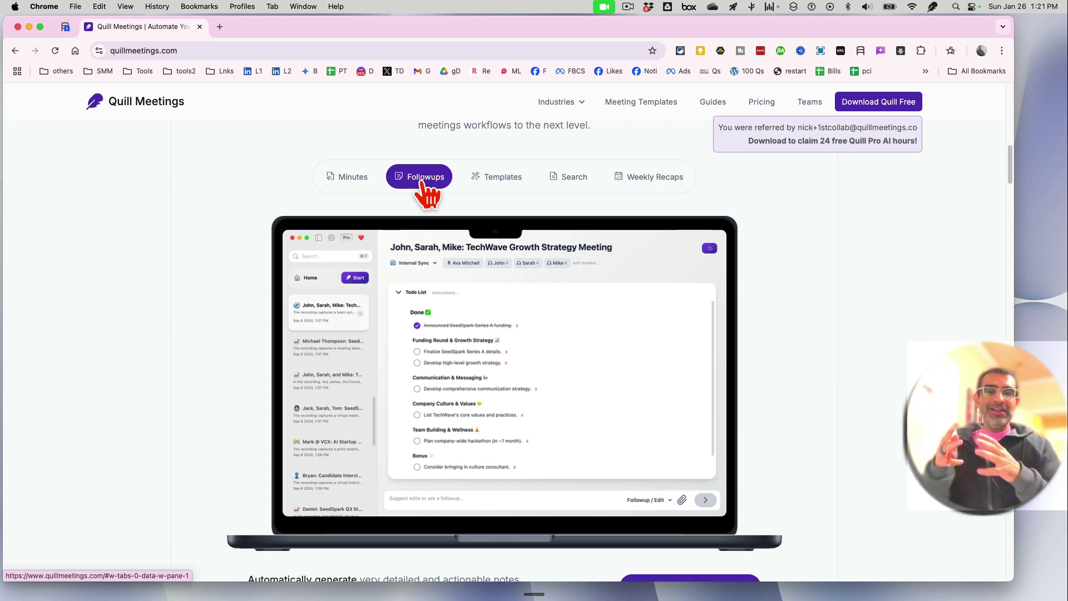
left_click(494, 178)
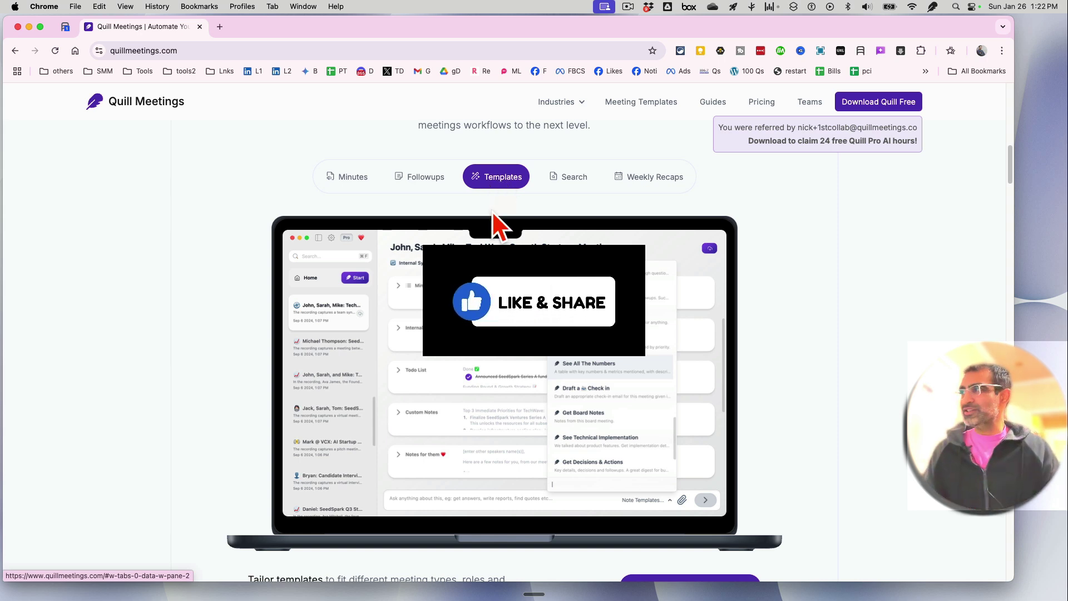
scroll(529, 239, "up", 10)
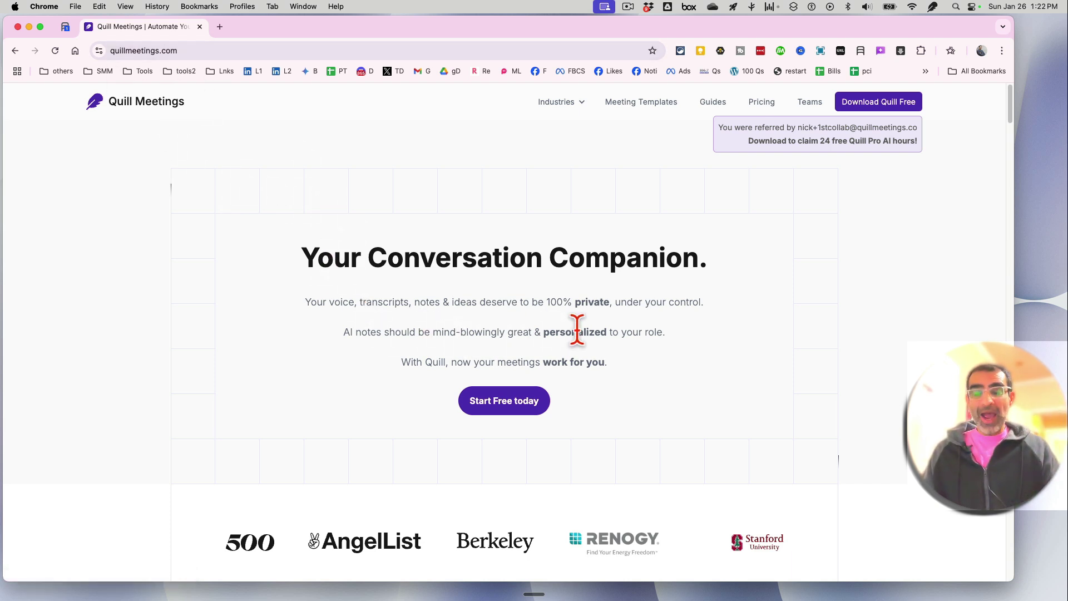
Step: Highlight the '100% private' claim and switch the feature demo to the Minutes tab
left_click_drag(529, 302, 637, 322)
left_click(637, 322)
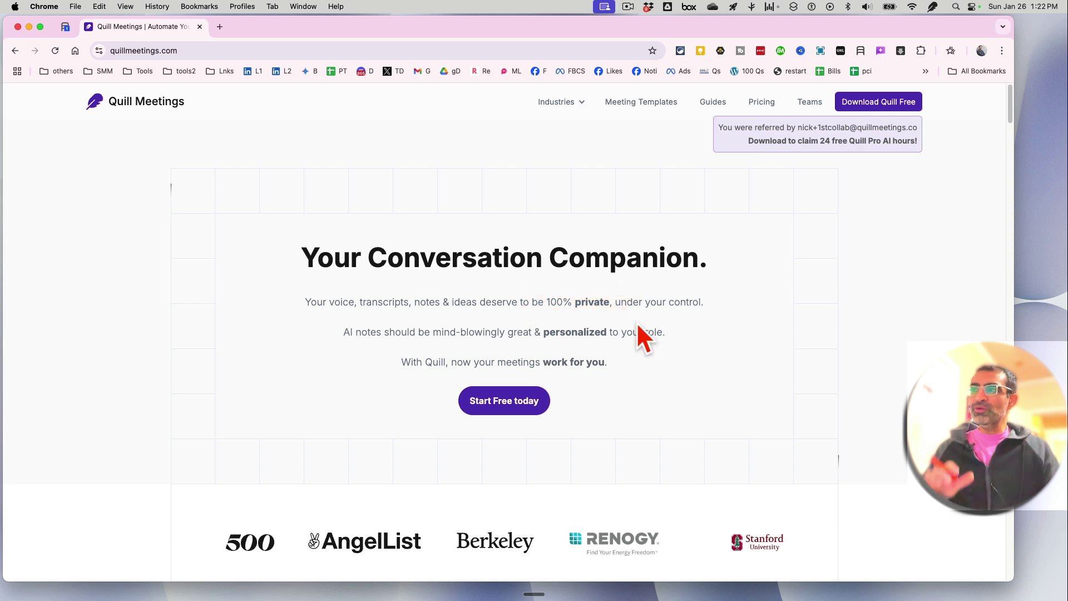
left_click_drag(538, 302, 621, 305)
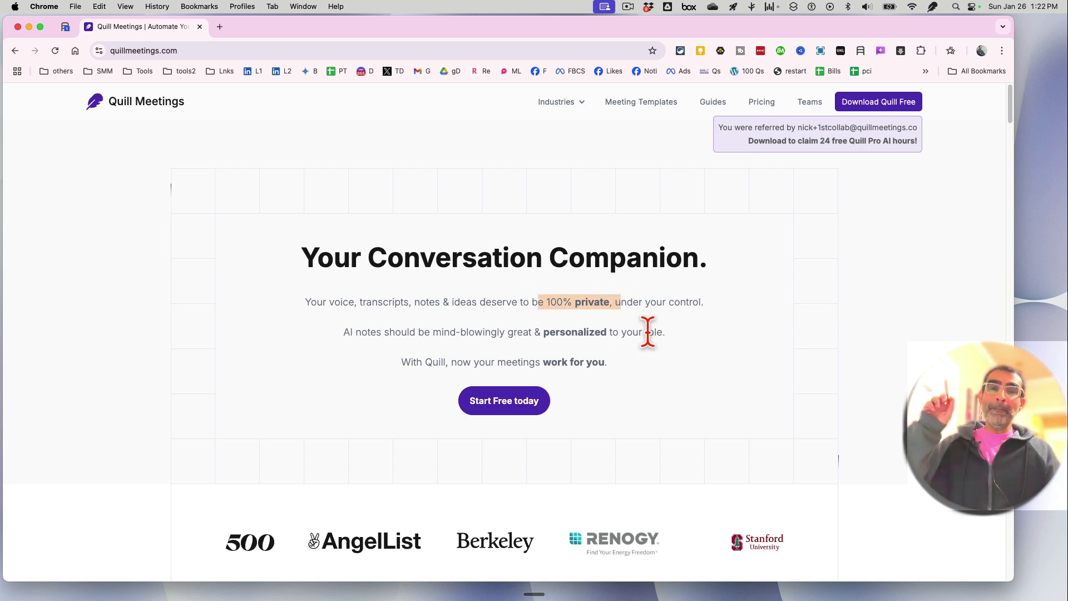
scroll(647, 332, "down", 15)
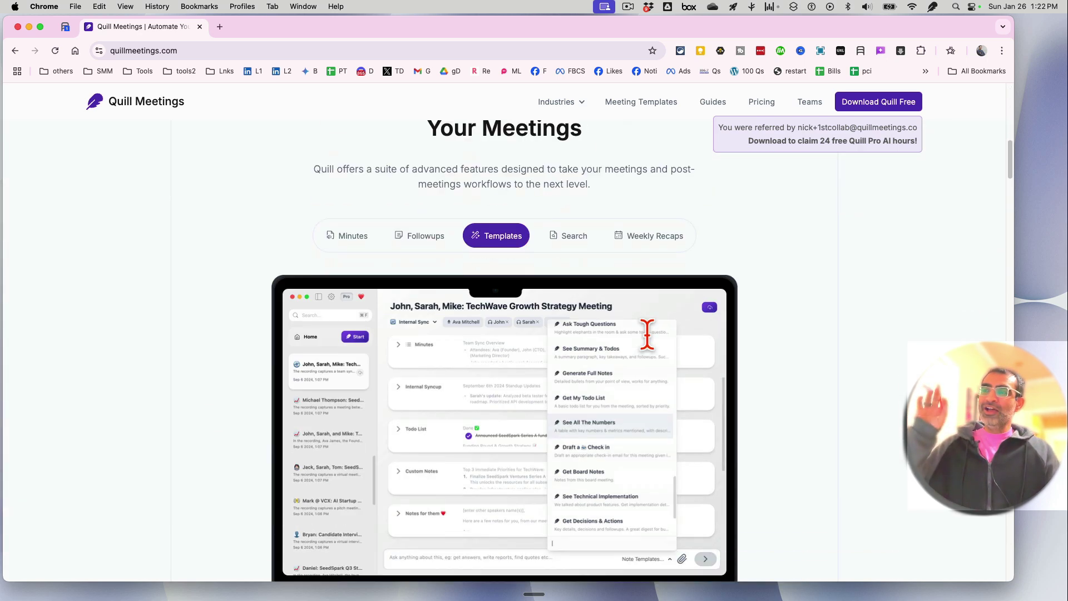
left_click(364, 237)
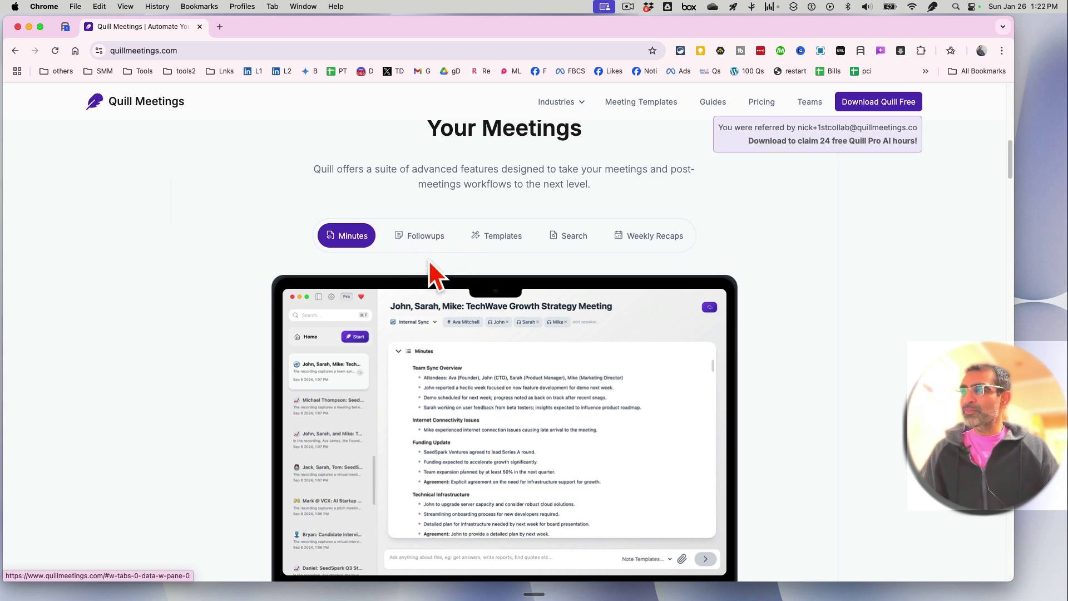
Step: Switch the demo back to Templates and highlight the No Bot description paragraph
left_click(495, 237)
scroll(723, 362, "down", 6)
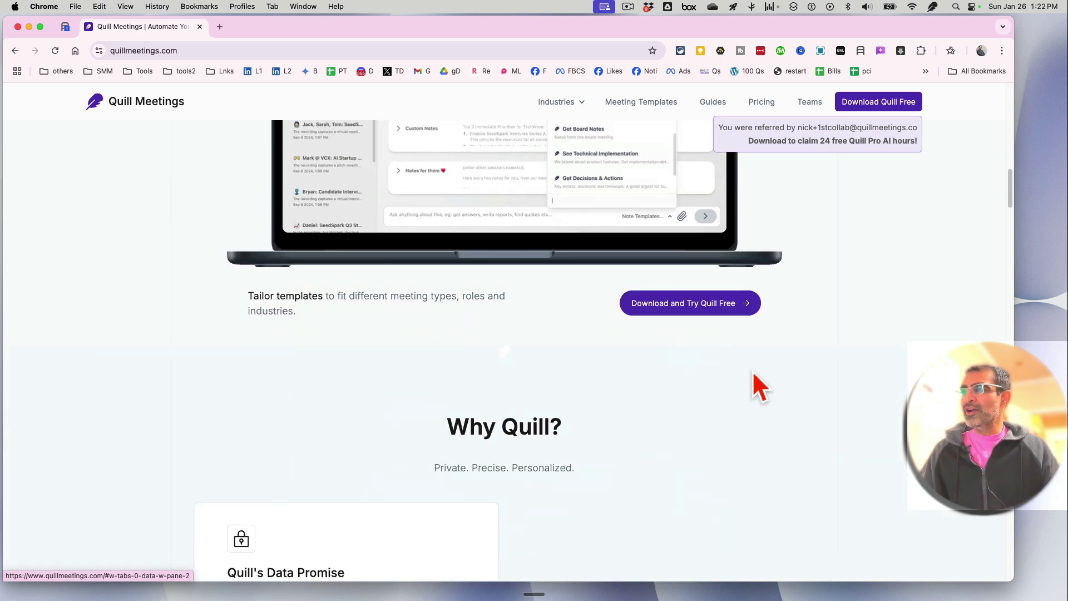
scroll(747, 376, "down", 7)
left_click_drag(604, 349, 516, 273)
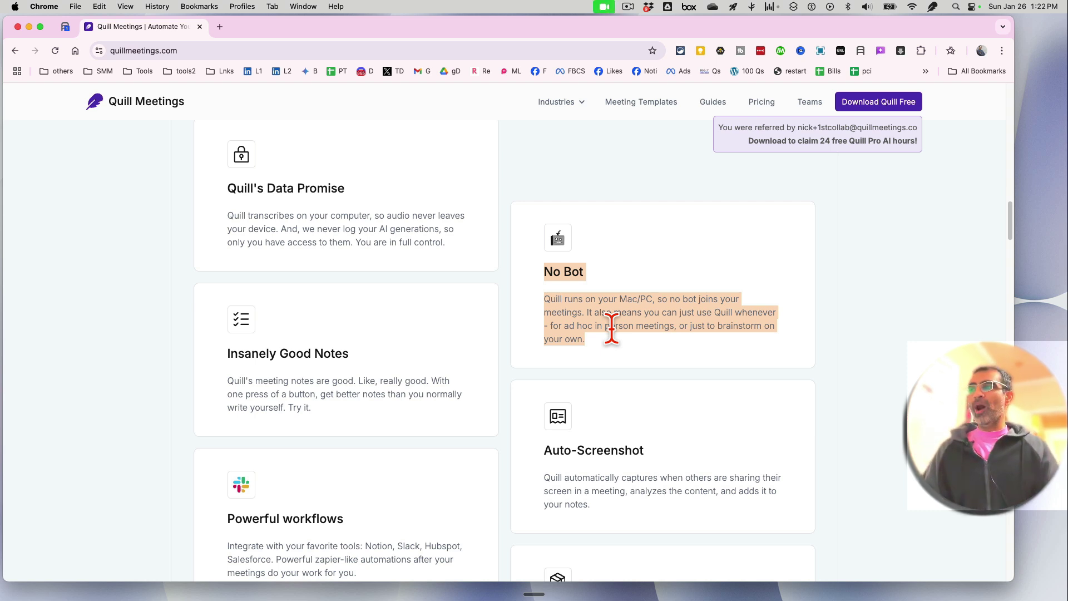
left_click_drag(567, 288, 683, 353)
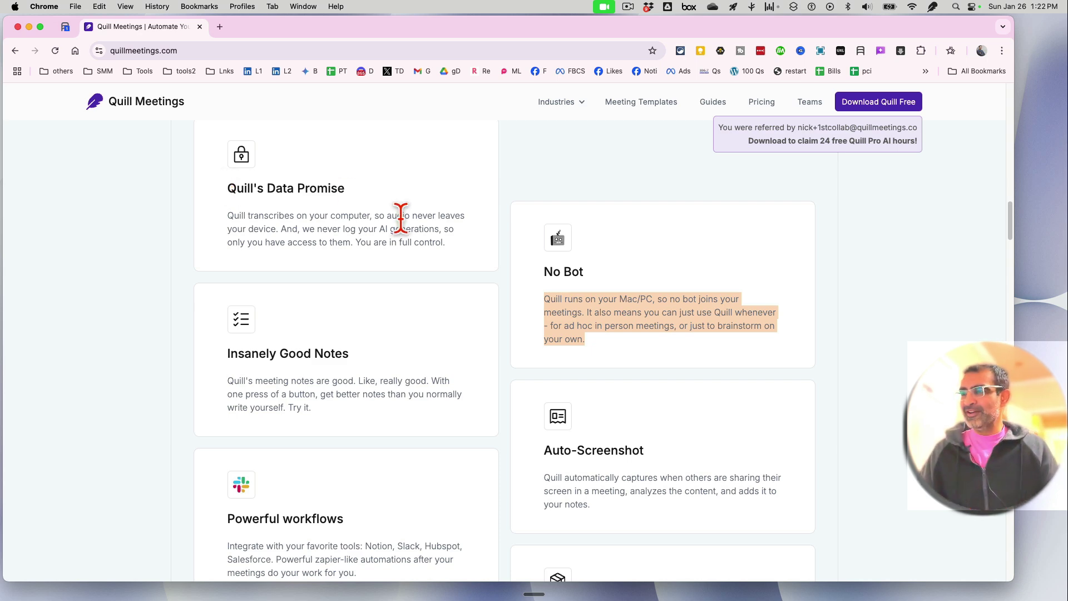
Step: Highlight the Powerful workflows description and scroll down to 'What Our Users Are Saying'
scroll(401, 214, "down", 5)
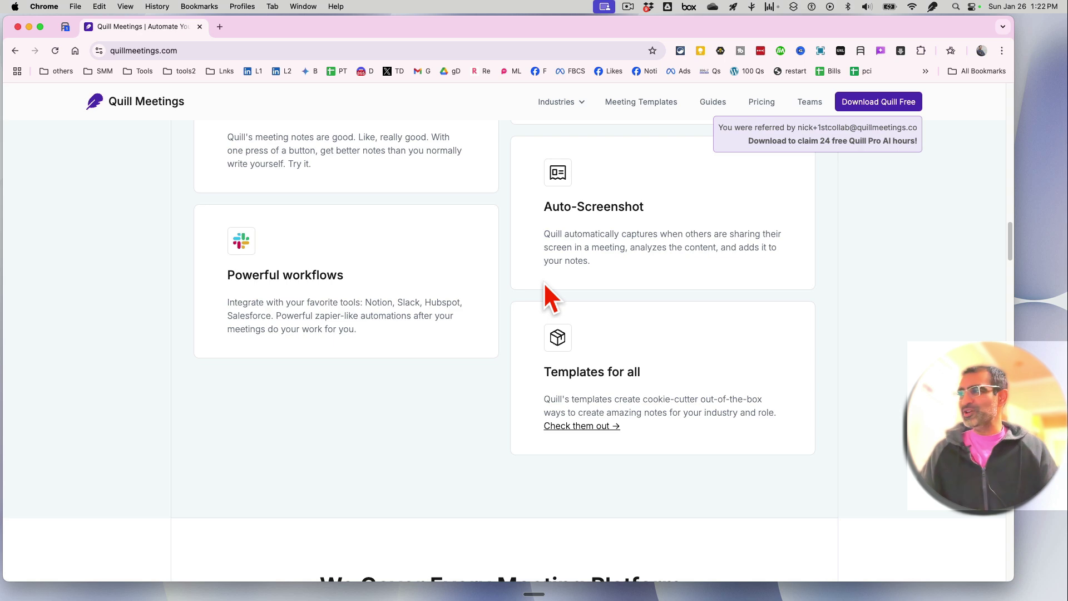
scroll(726, 367, "down", 7)
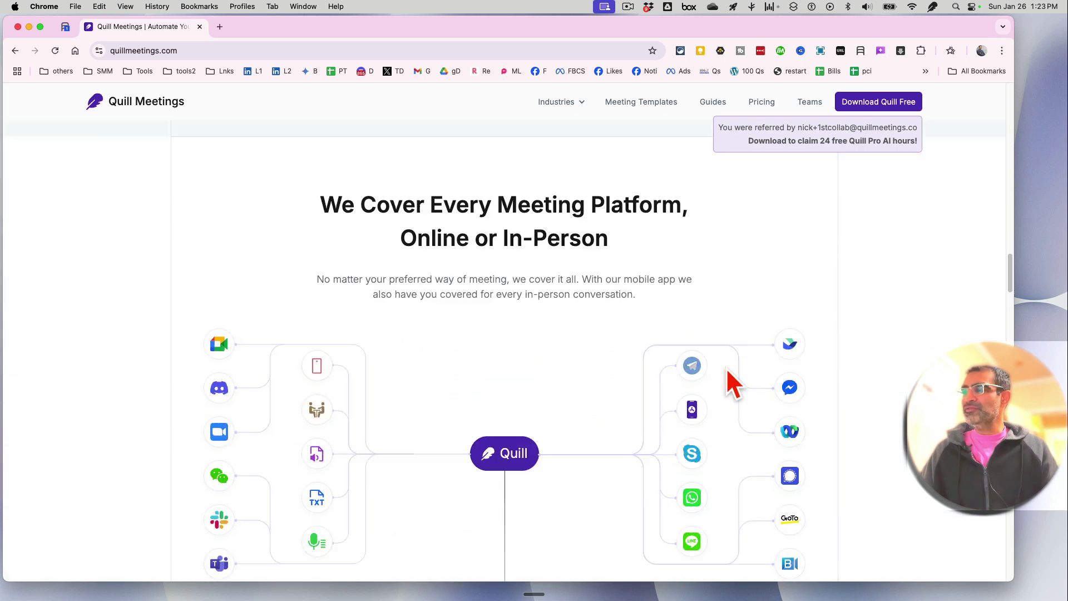
scroll(726, 368, "up", 7)
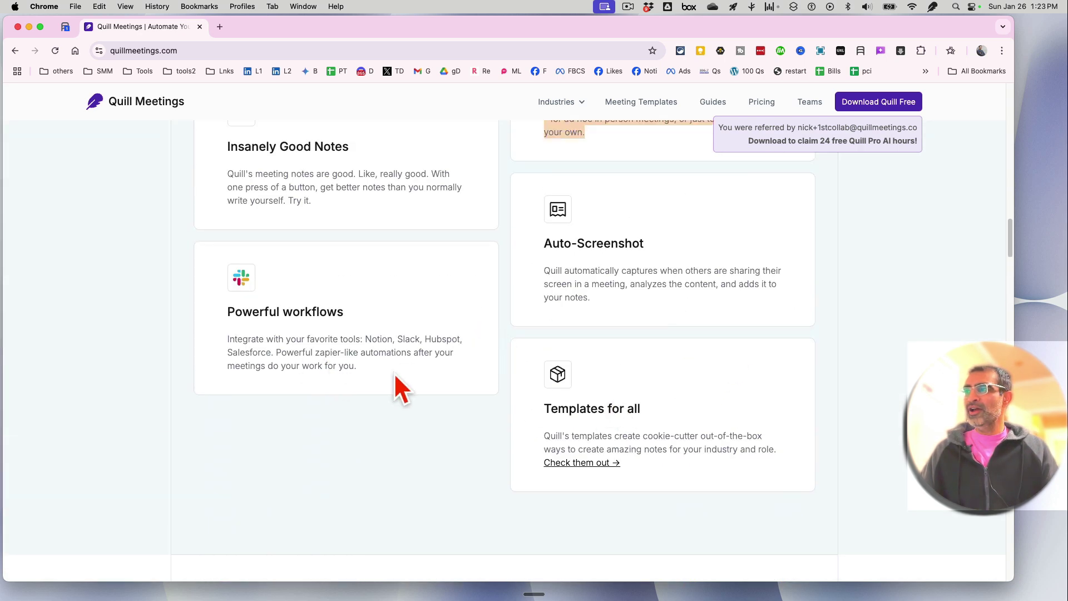
left_click_drag(394, 374, 218, 313)
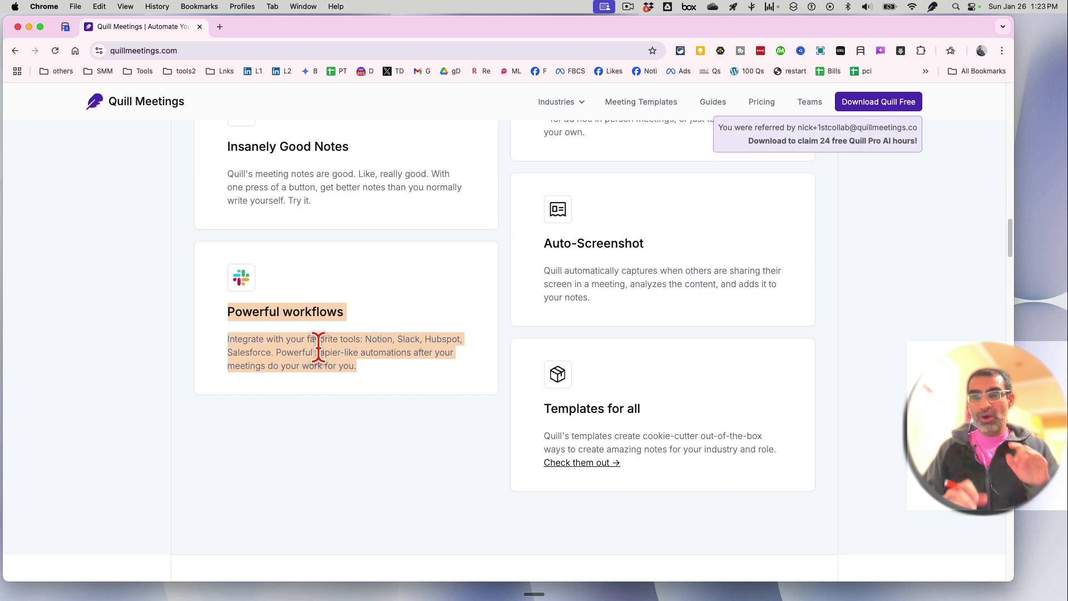
scroll(692, 469, "down", 10)
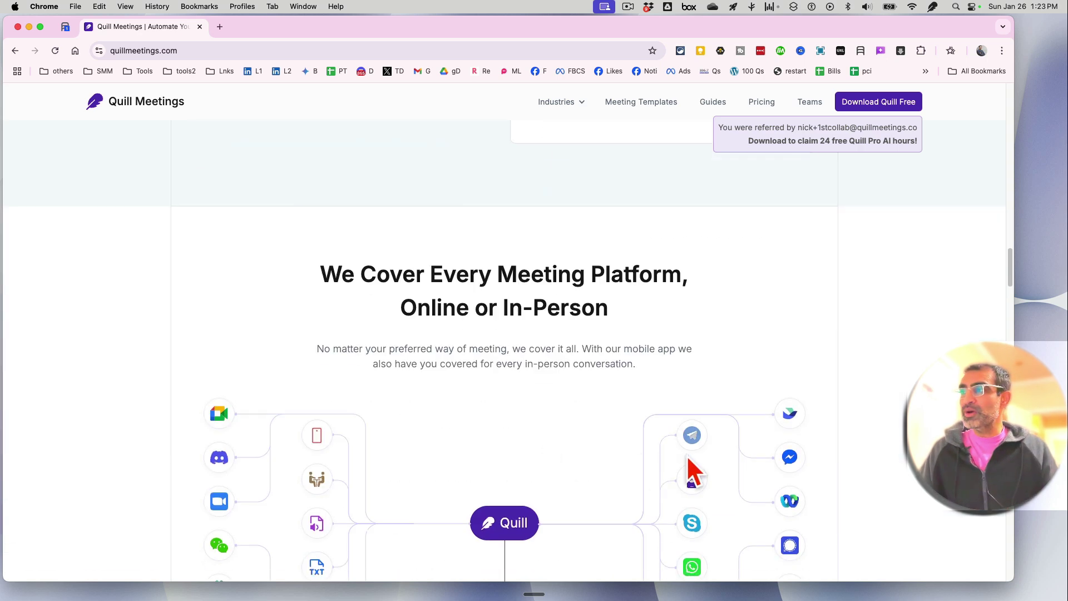
scroll(693, 453, "down", 15)
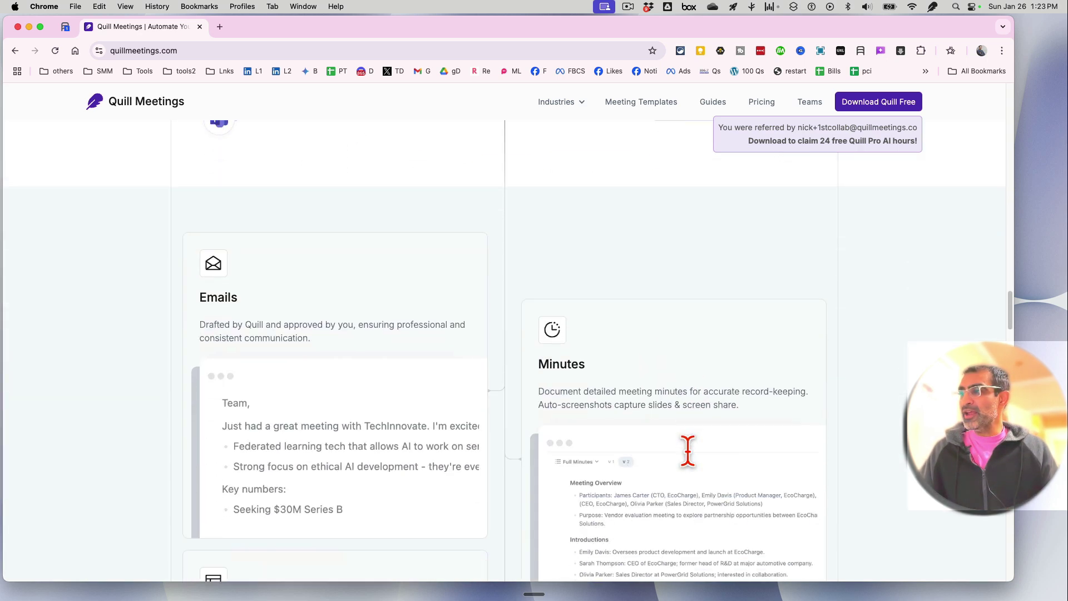
scroll(689, 453, "down", 20)
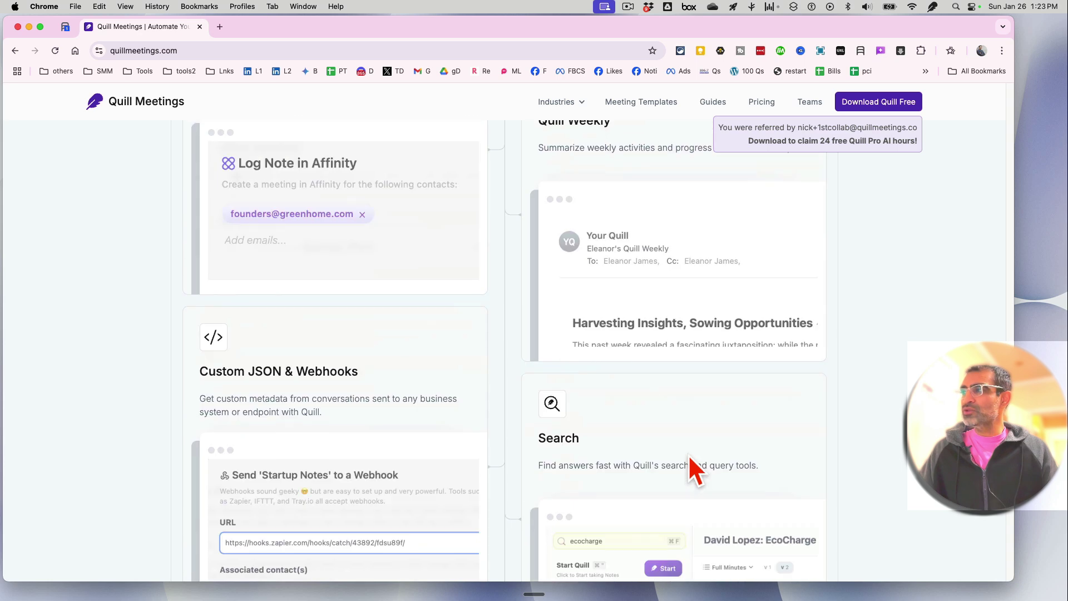
scroll(689, 455, "down", 10)
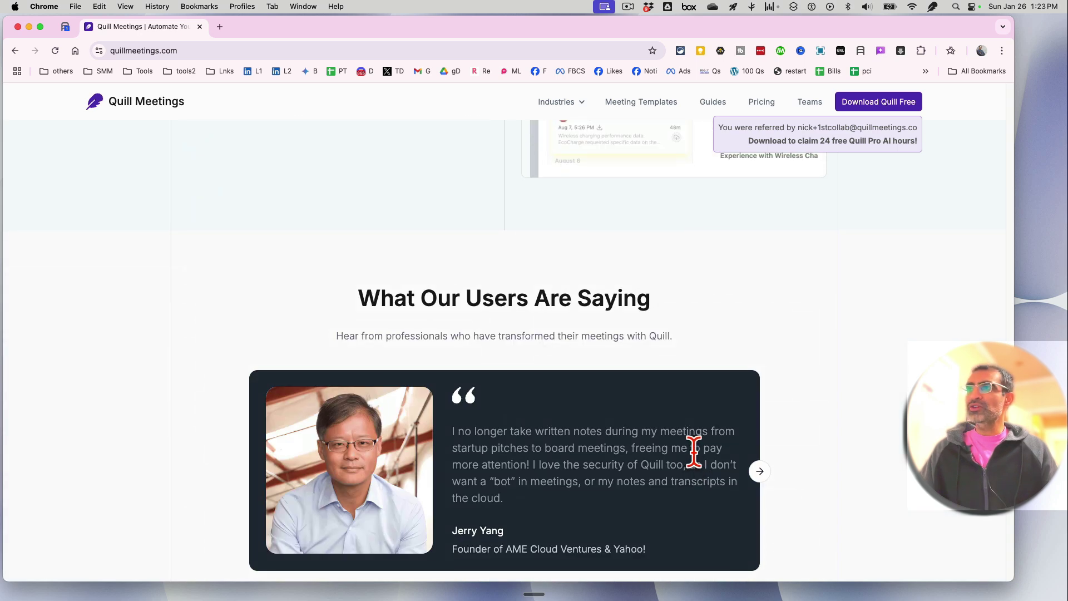
Step: Open the Download Quill Free page, cancelling the installer's Save As dialog
left_click(852, 107)
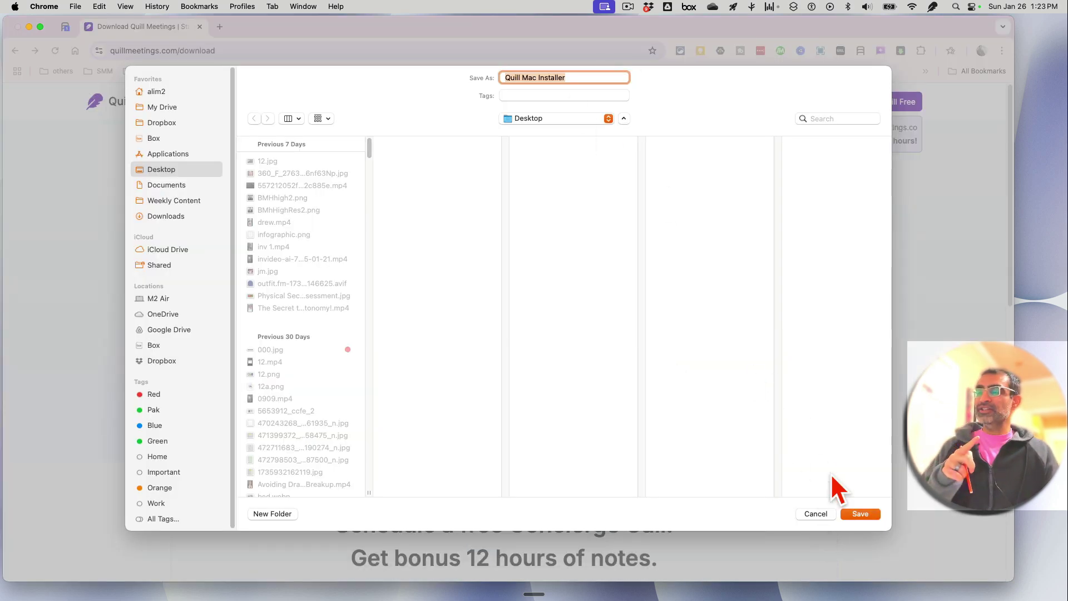
left_click(815, 514)
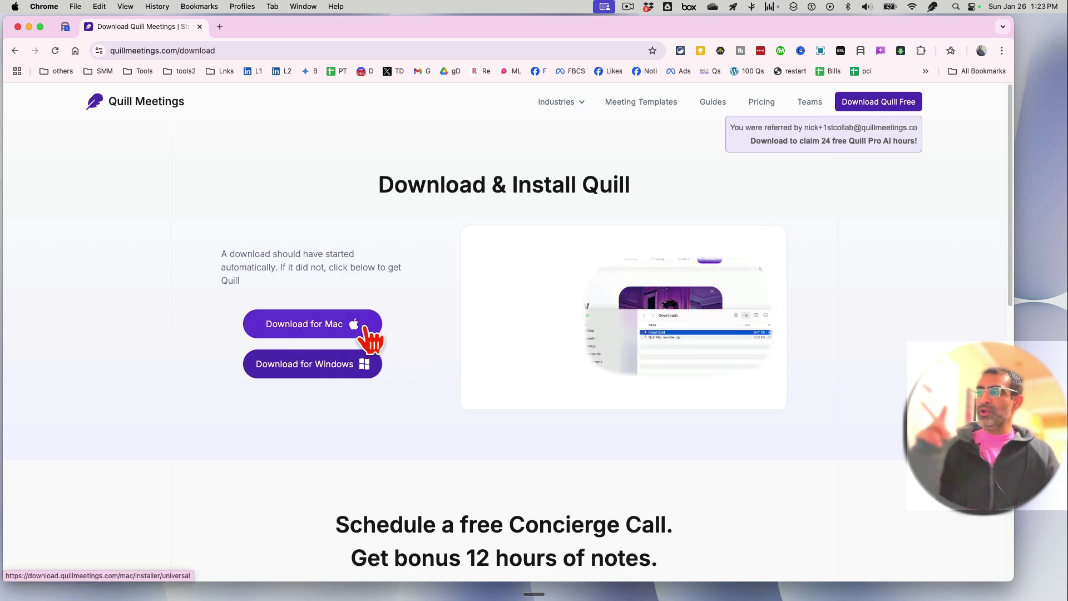
scroll(520, 375, "down", 4)
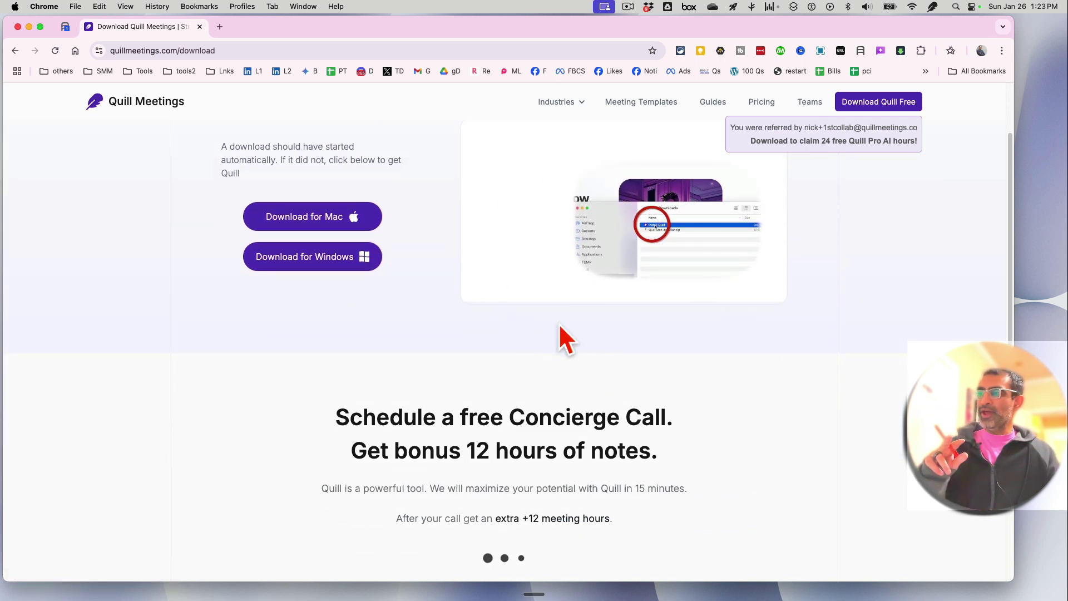
scroll(702, 361, "up", 4)
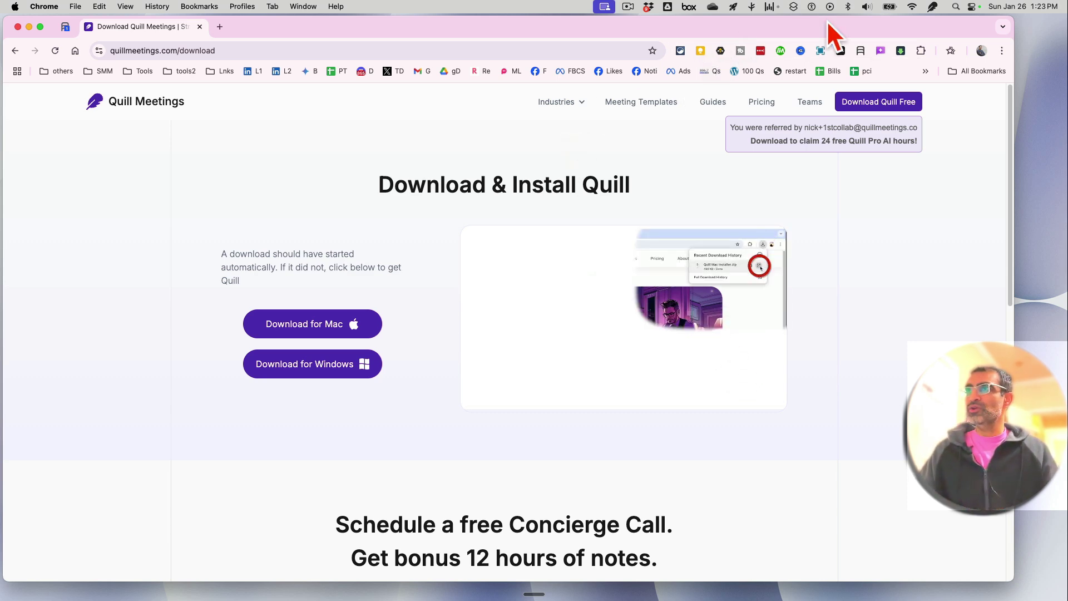
Step: Launch the Quill app through system search
left_click(956, 7)
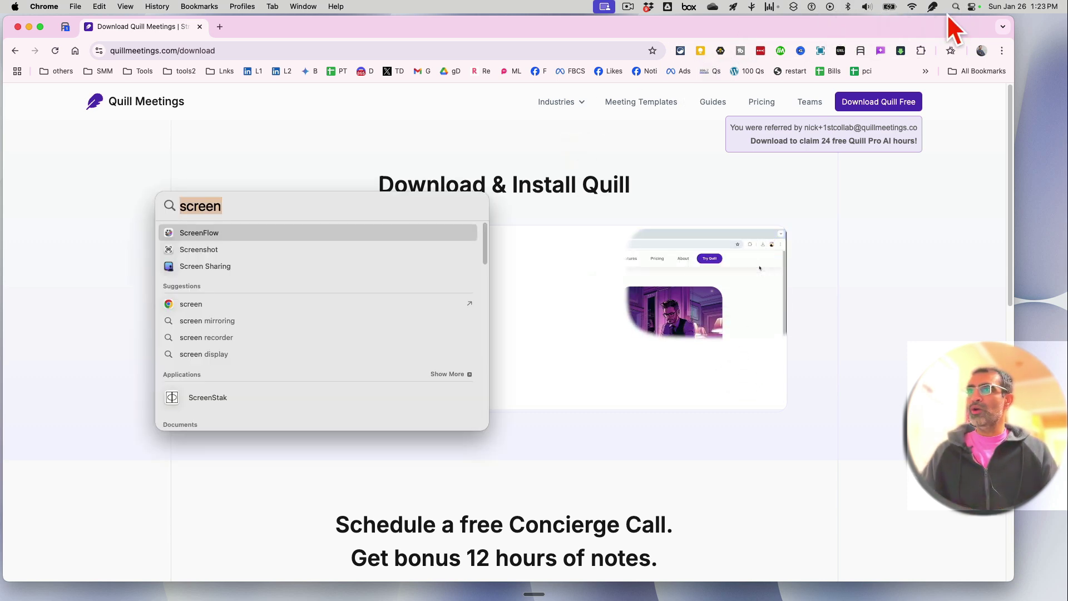
type("q")
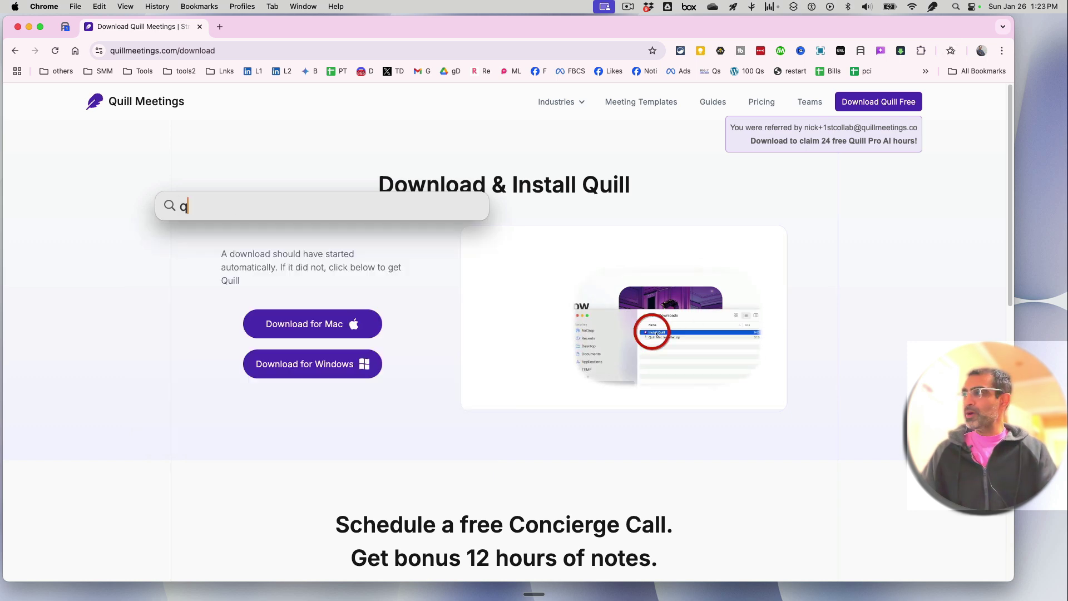
type("uill")
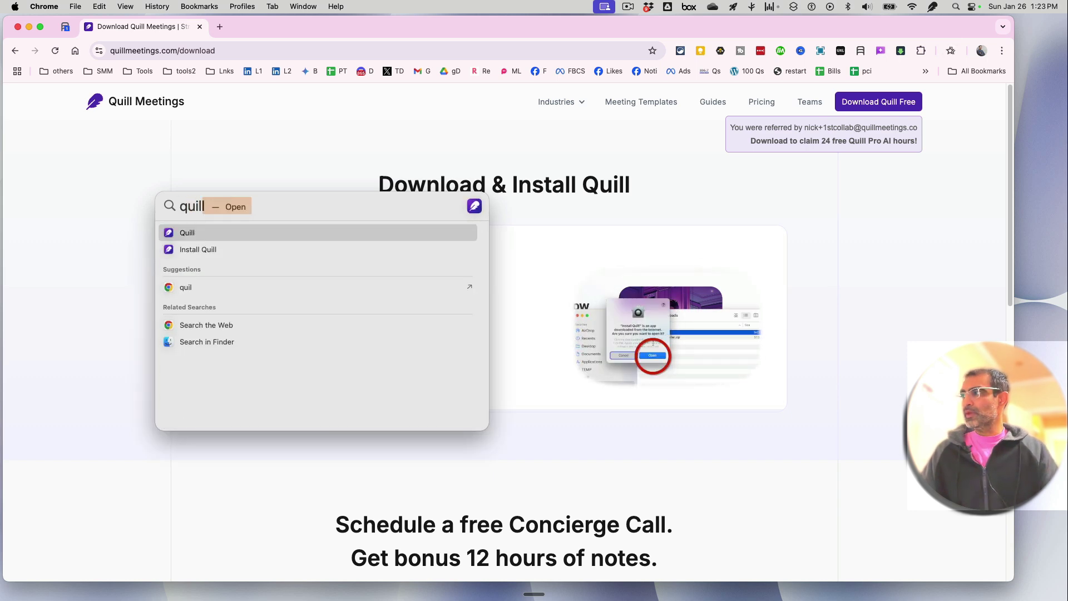
key("Return")
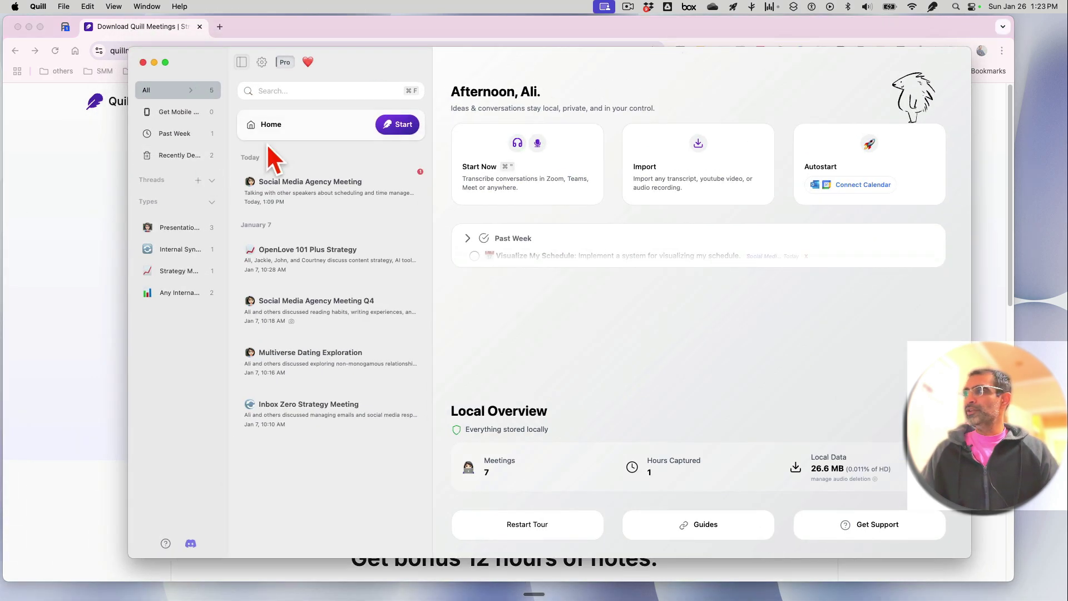
Step: Return to the browser, dismiss Quill's menu-bar options list, and narrow the window slightly
left_click(81, 186)
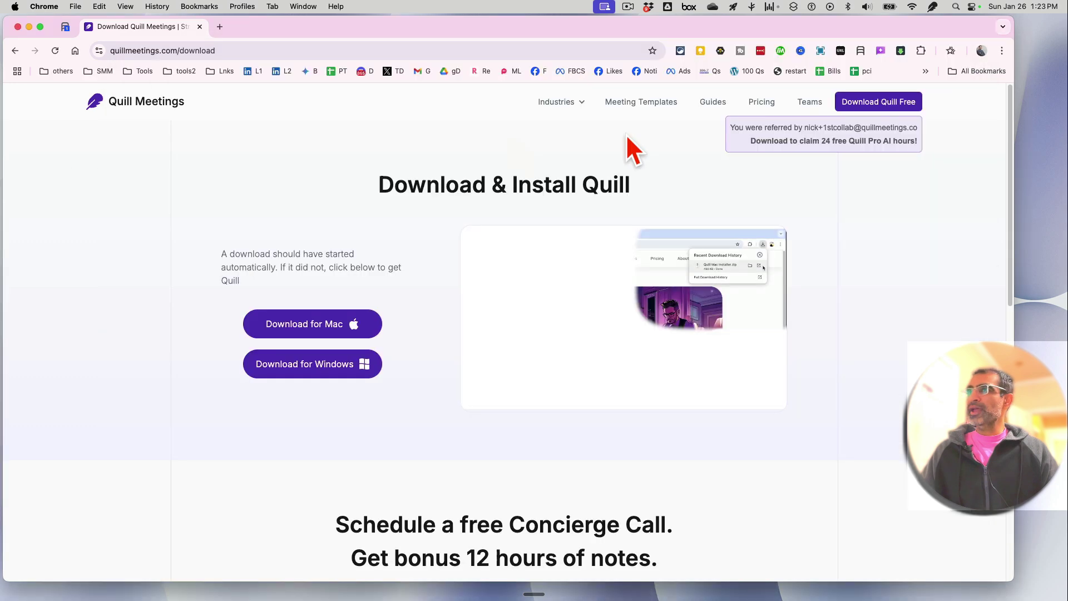
left_click(934, 7)
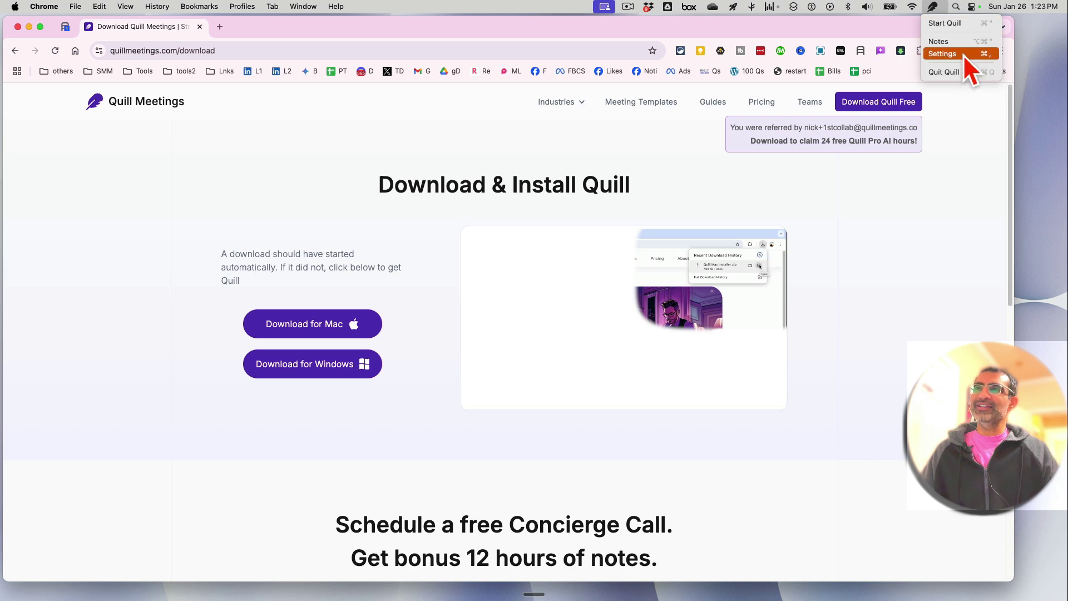
left_click(932, 226)
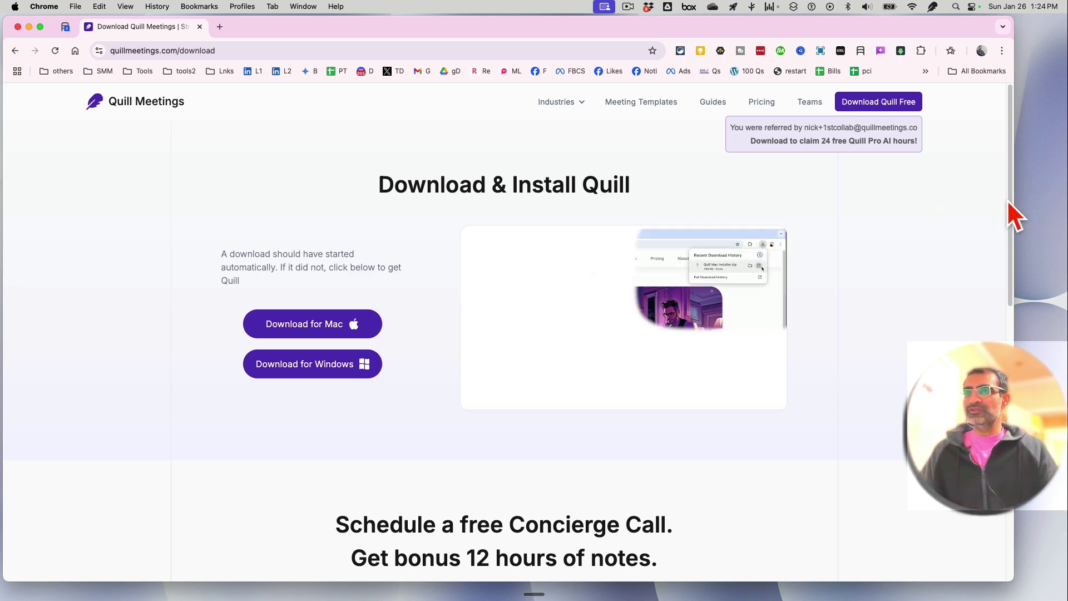
left_click_drag(1012, 198, 974, 198)
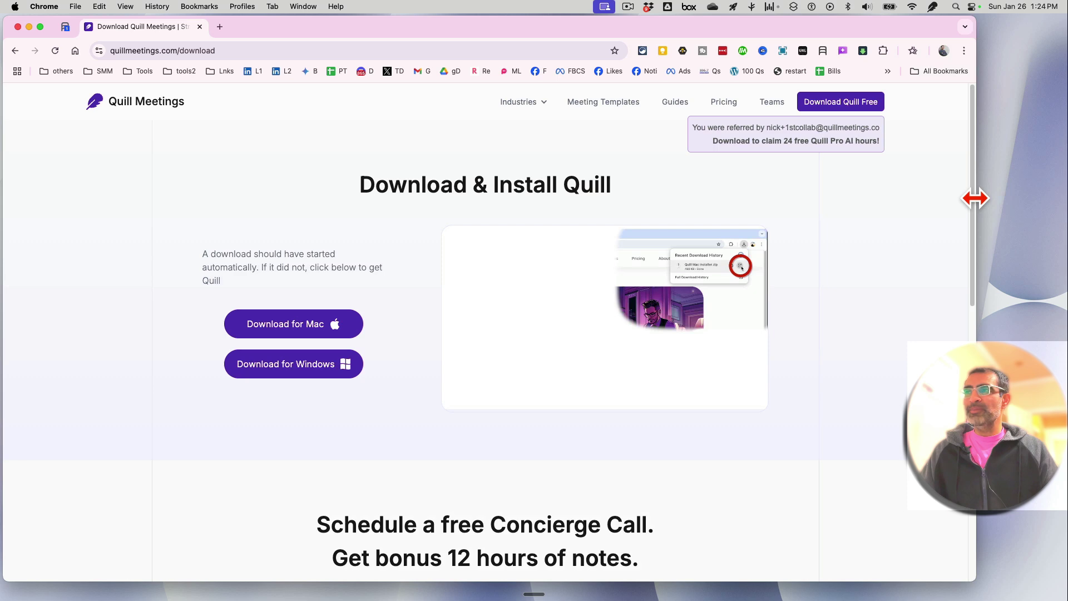
Step: Open meet.google.com in a new tab, start an instant meeting, and mute the microphone
left_click(220, 27)
type("meet.google.com")
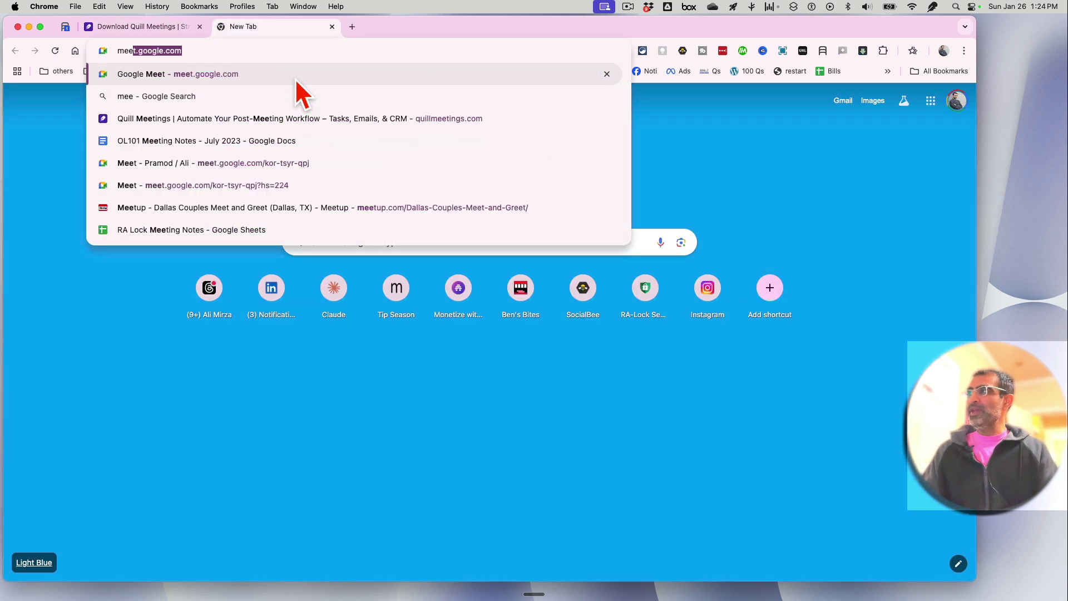
key("Return")
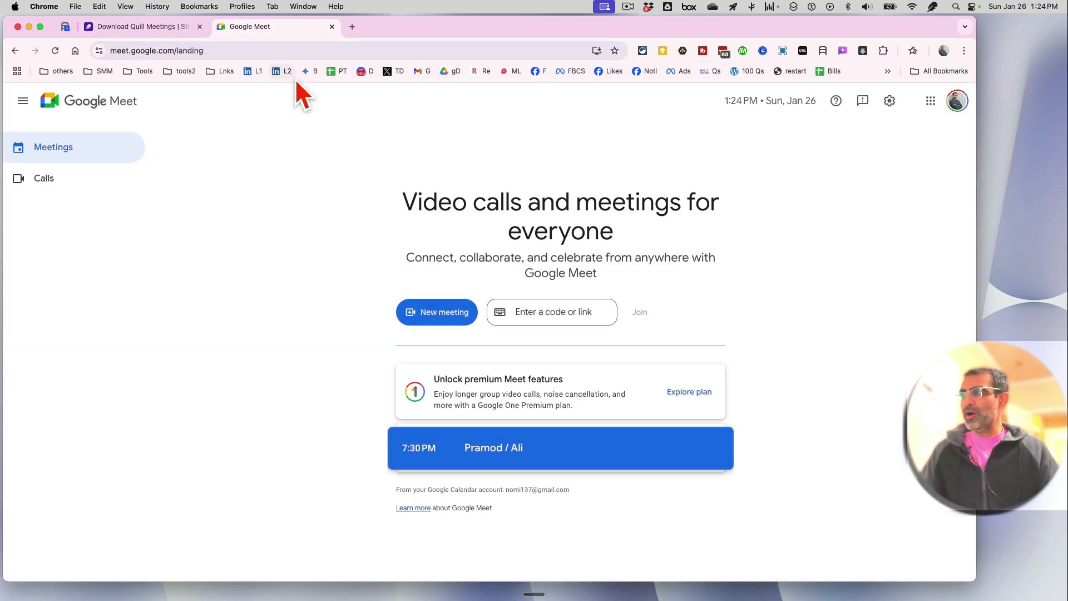
left_click(443, 320)
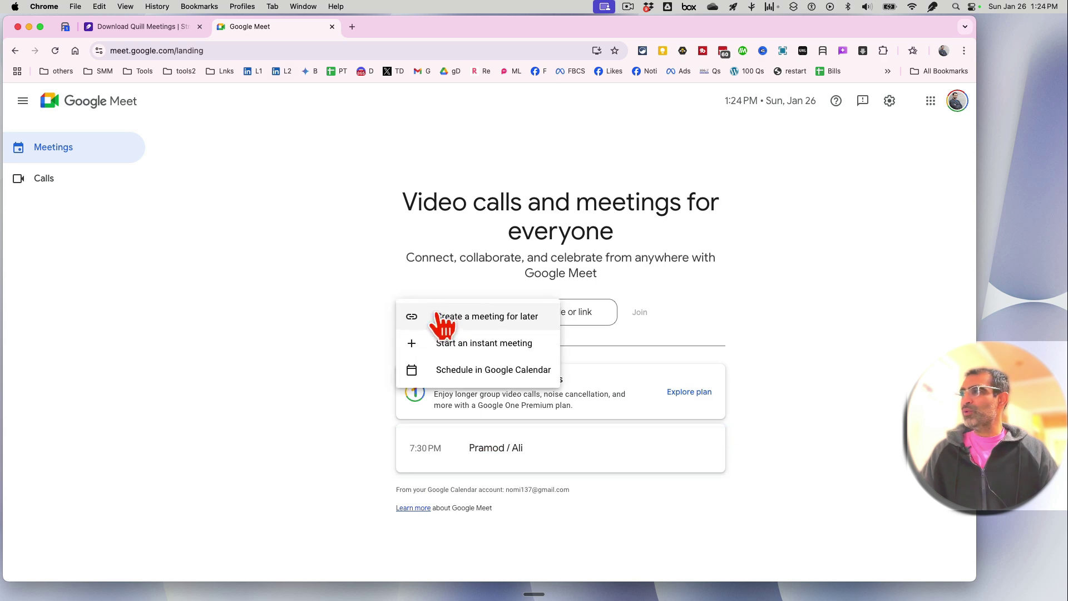
left_click(470, 345)
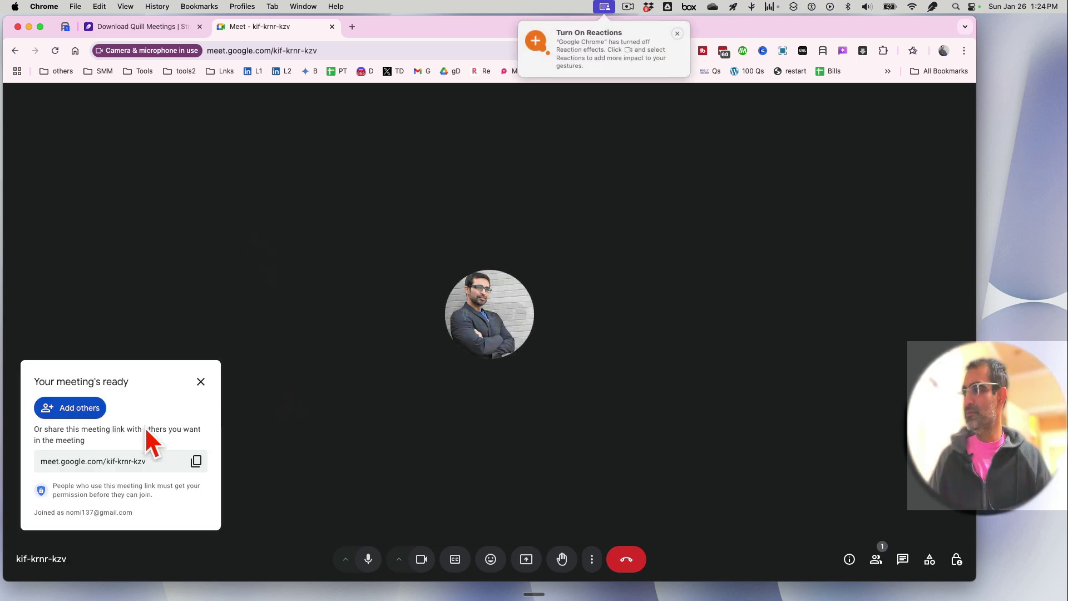
left_click(211, 385)
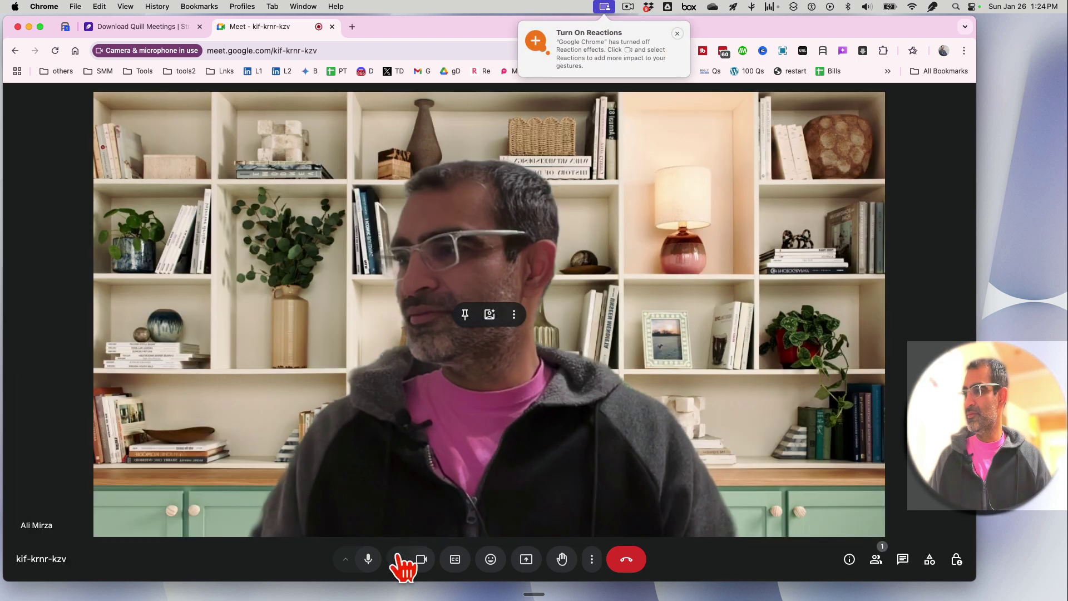
left_click(368, 558)
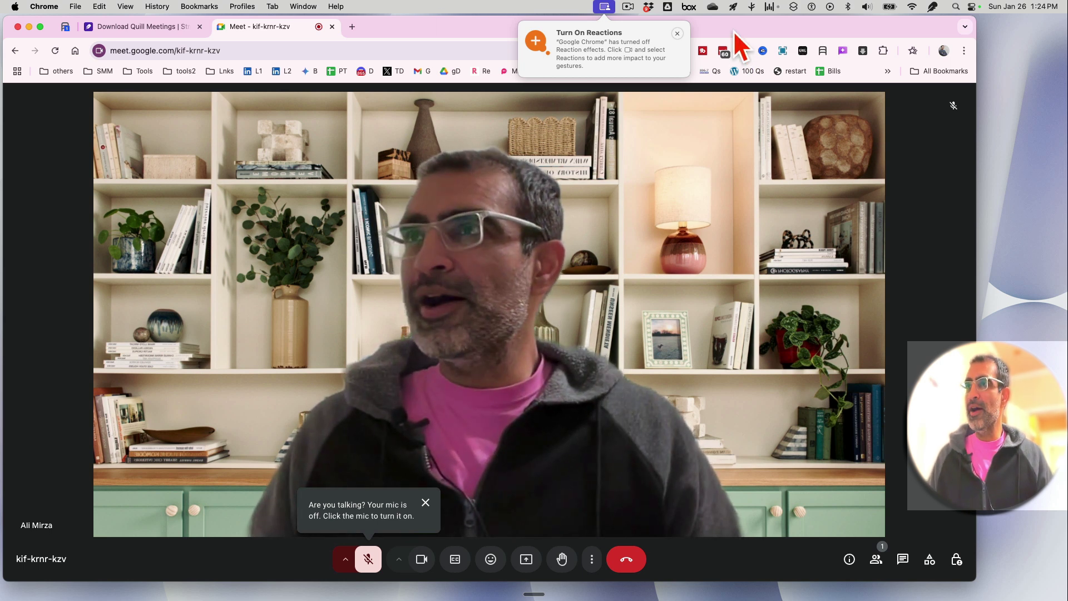
Step: Start Quill recording the meeting and approve its consent prompt
left_click(933, 6)
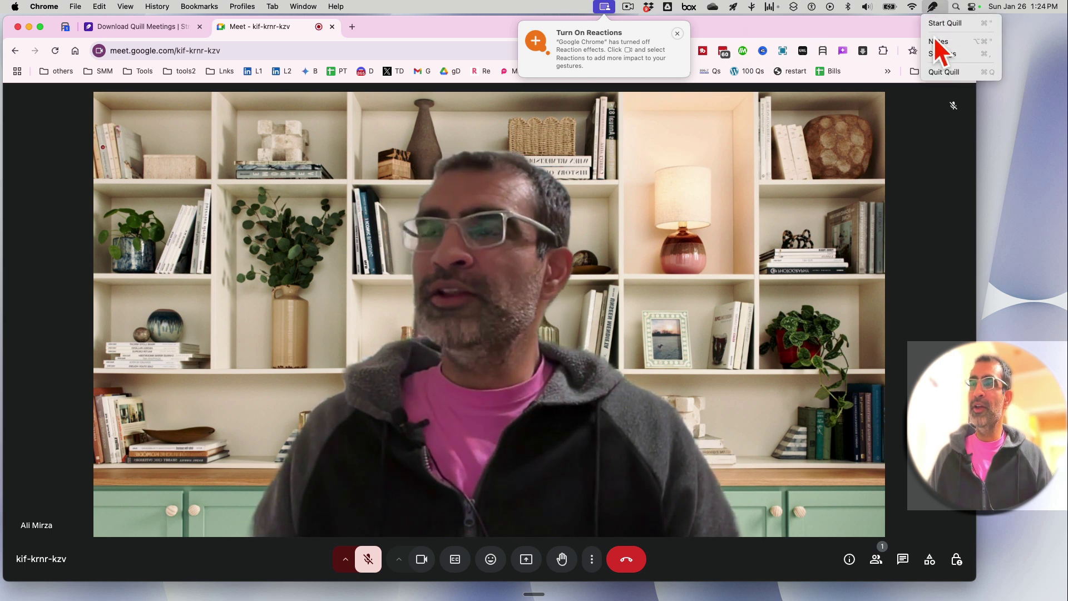
left_click(936, 24)
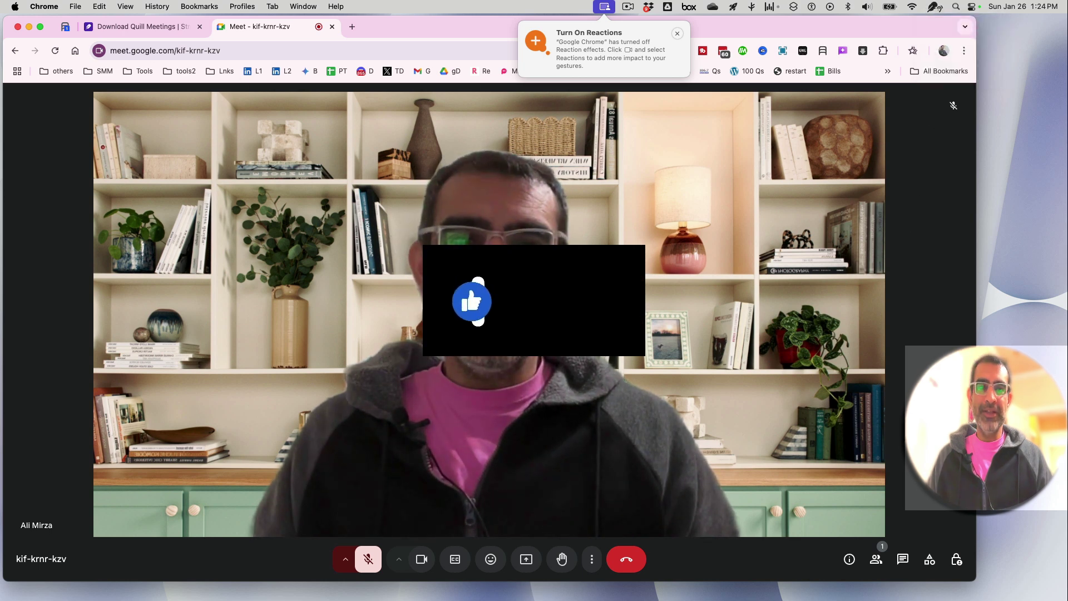
left_click_drag(460, 43, 944, 50)
left_click(990, 169)
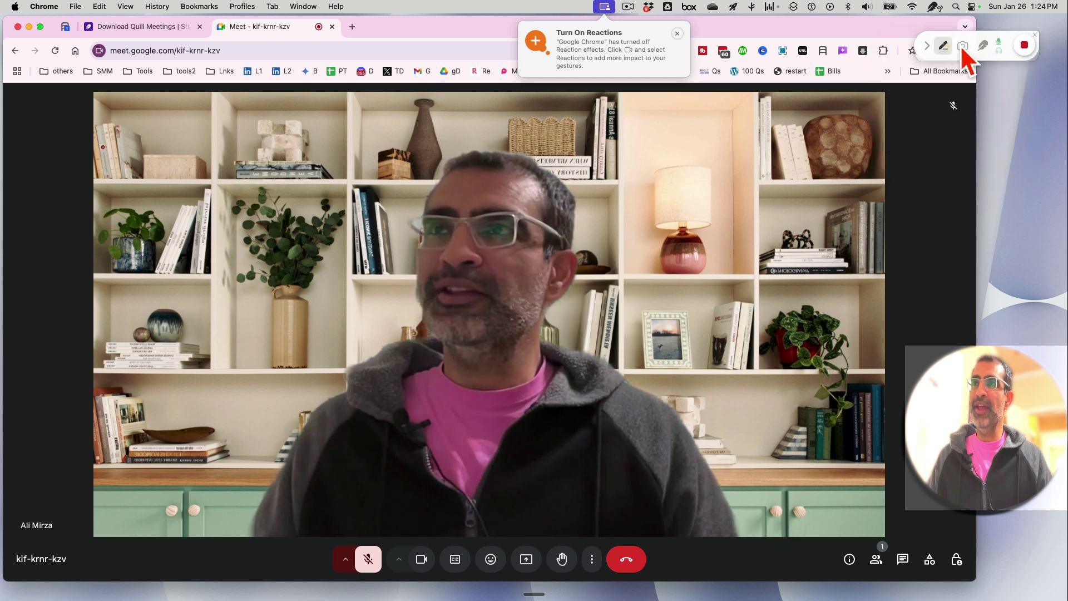
Step: Expand Quill's timestamped notepad beside the call, with the browser window moved fully on screen
left_click(927, 46)
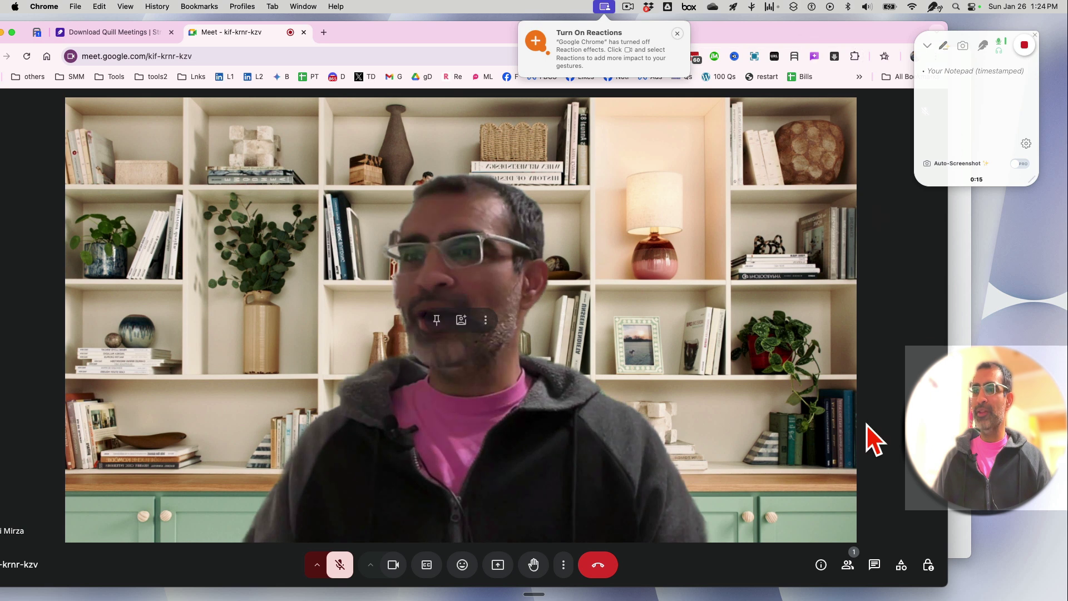
left_click(846, 568)
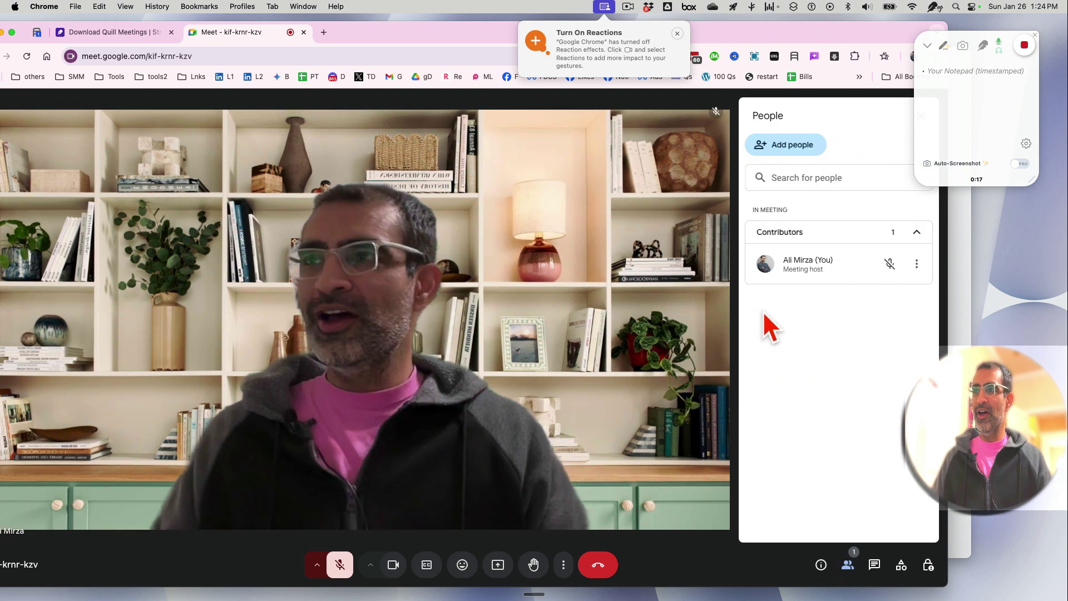
left_click(848, 564)
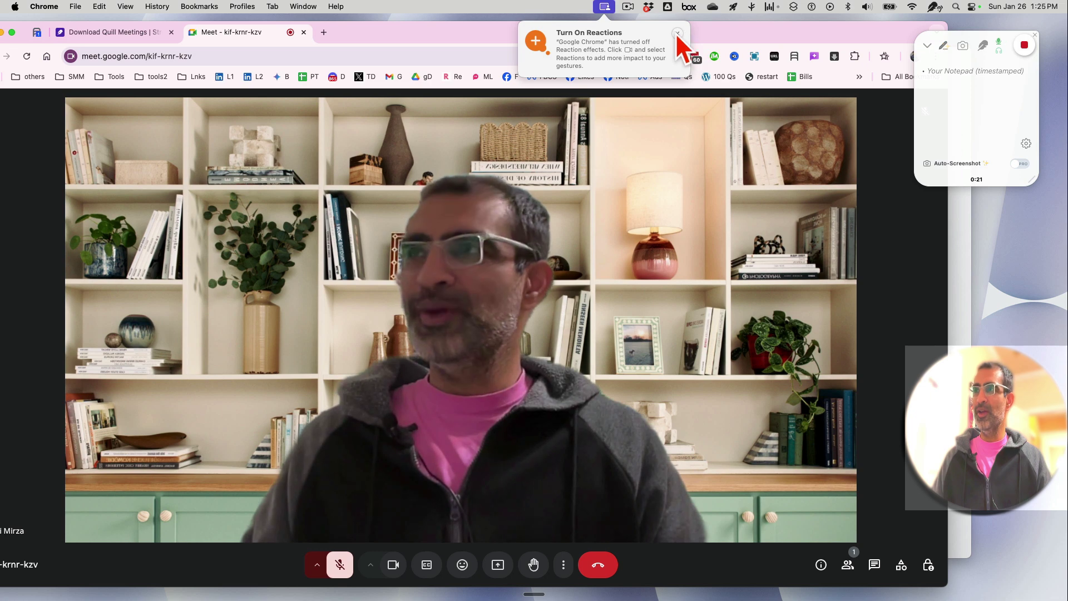
left_click_drag(744, 34, 778, 28)
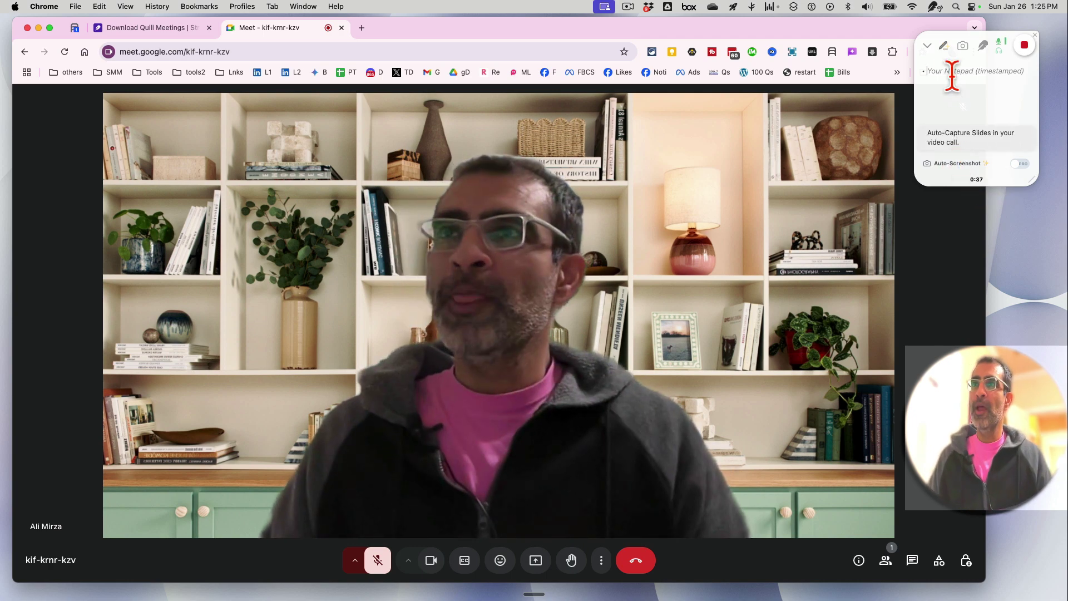
left_click(927, 45)
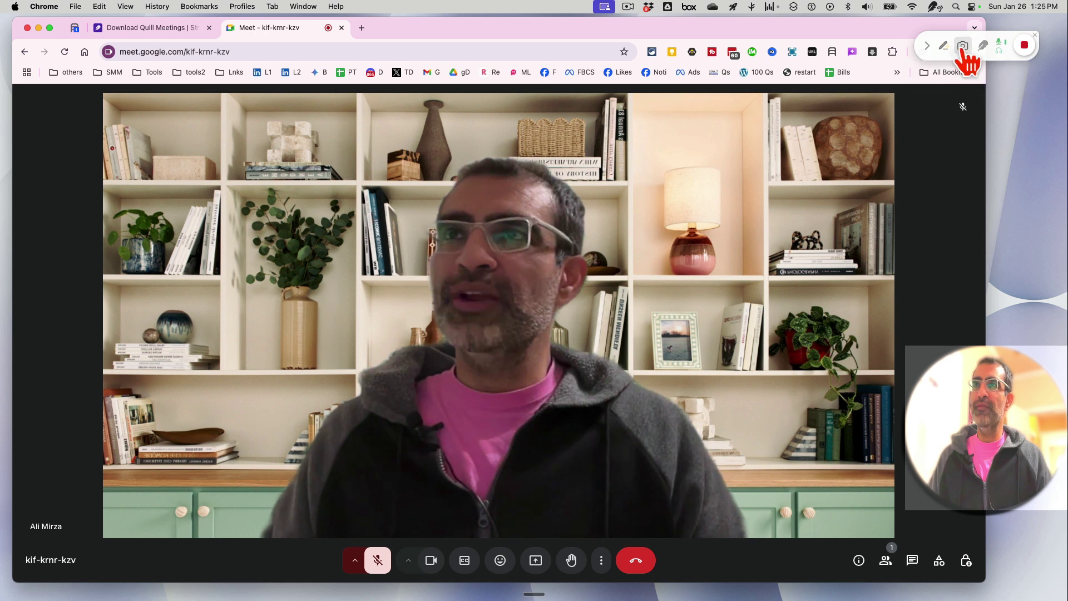
left_click(927, 45)
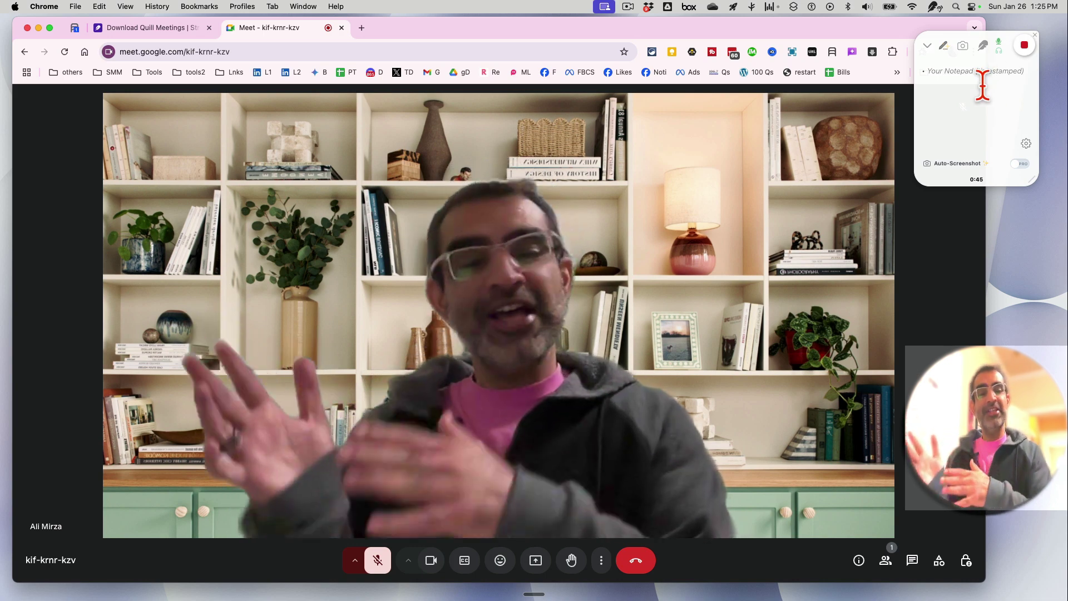
Step: Turn on Keep Audio in Quill's recorder settings, with Dark Mode left off
left_click(1026, 144)
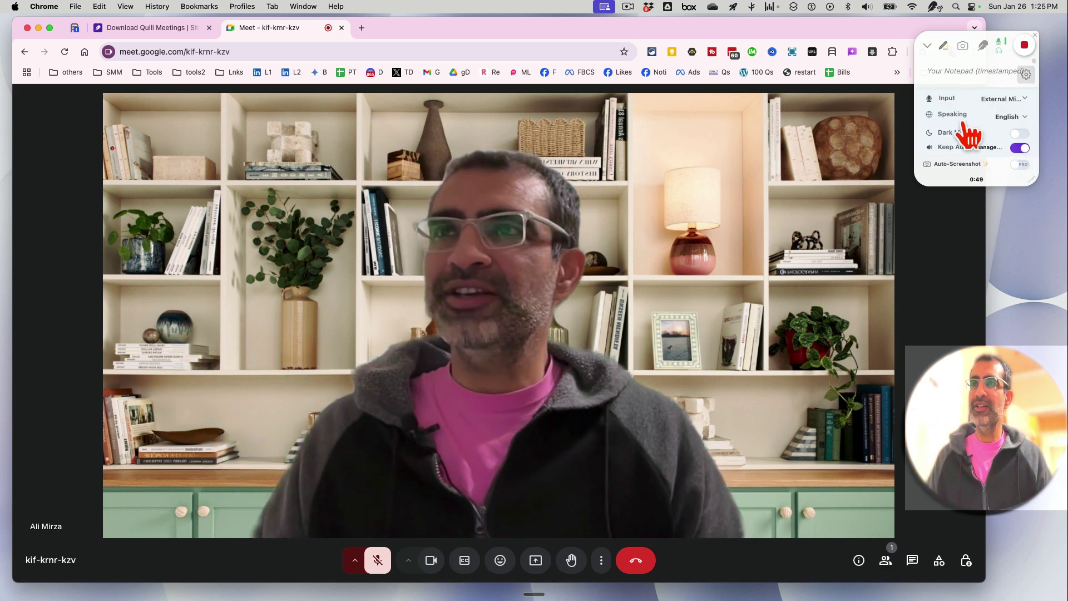
left_click(1018, 135)
left_click(1019, 137)
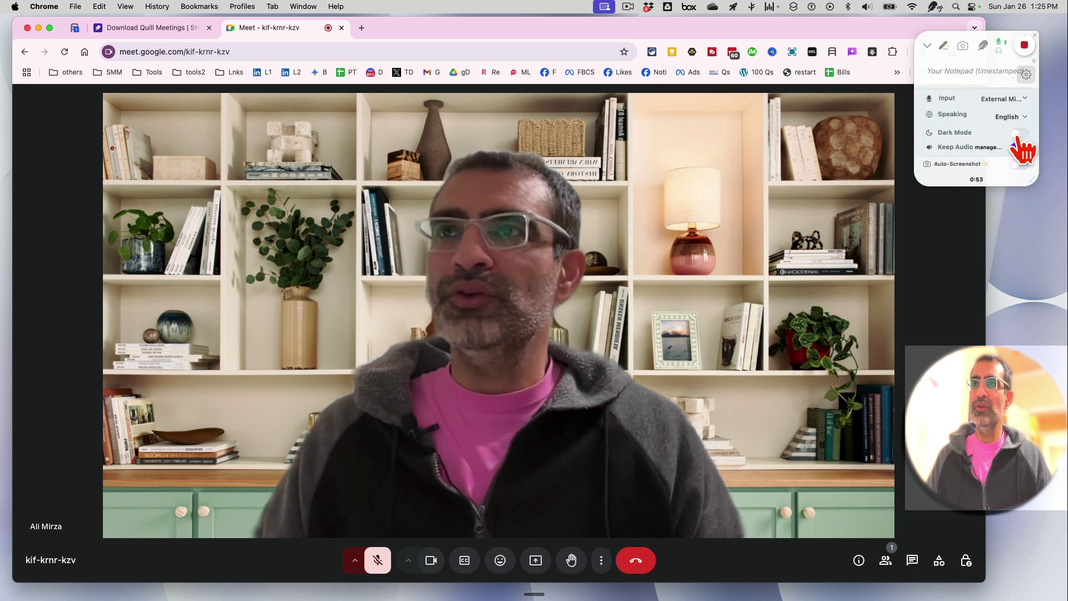
left_click(1019, 147)
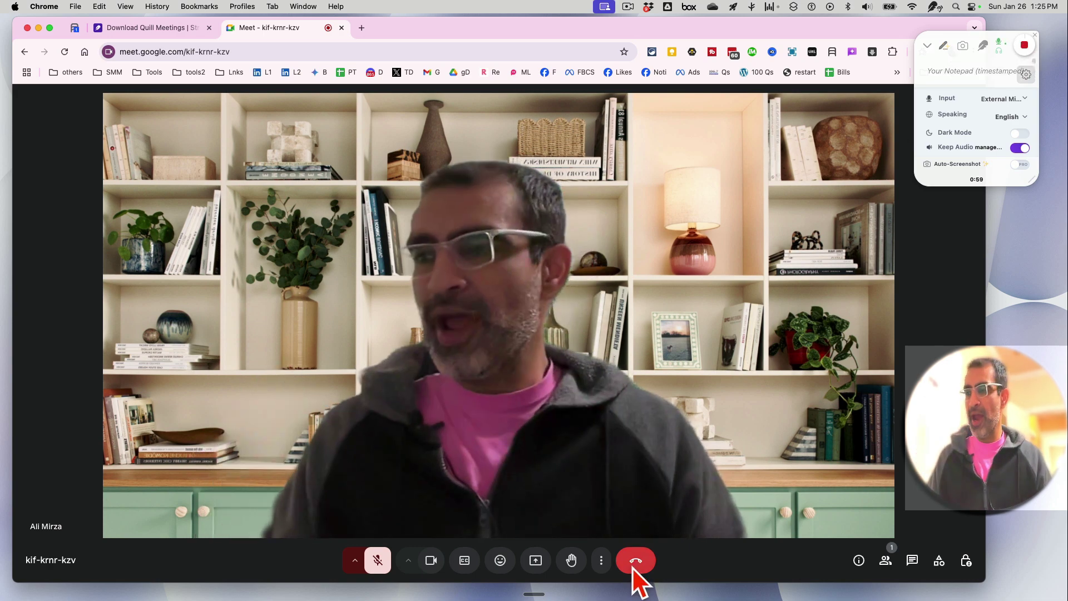
Step: Stop the Quill recording, leave the Meet call, and close its tab
left_click(1024, 45)
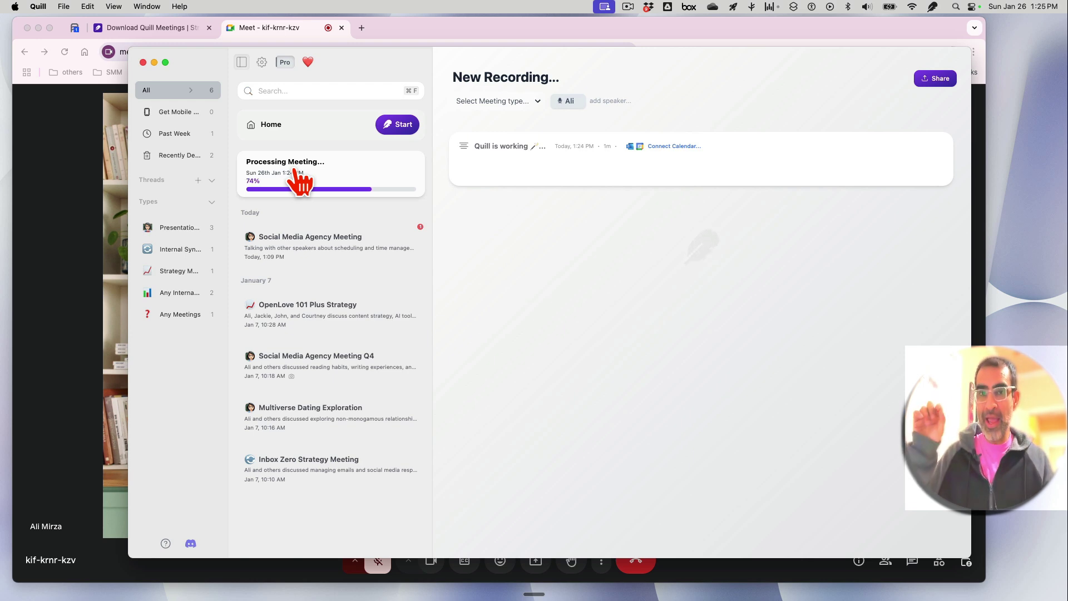
left_click(77, 234)
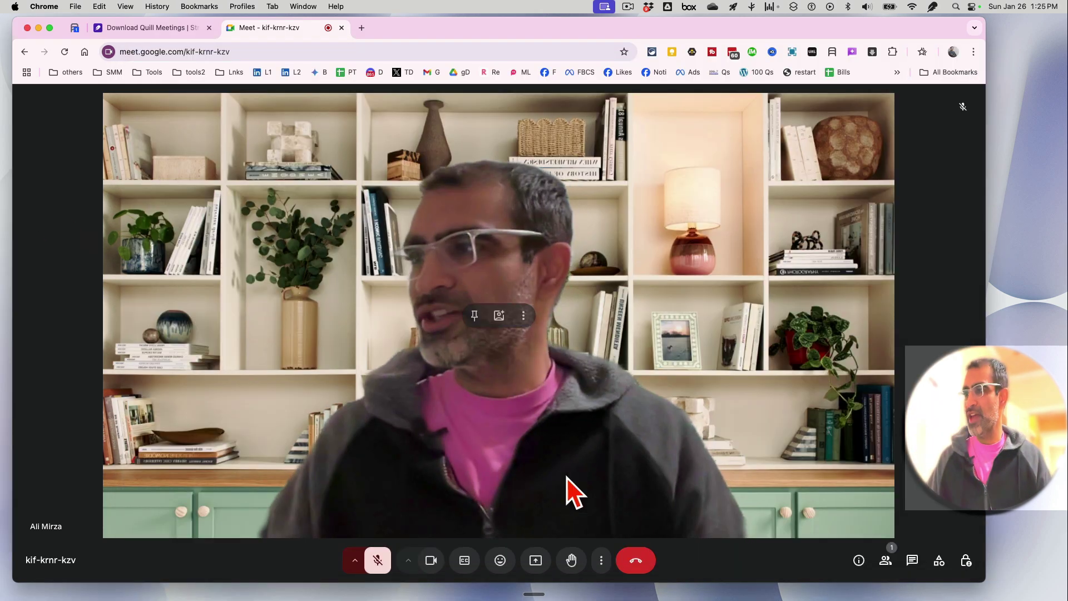
left_click(636, 554)
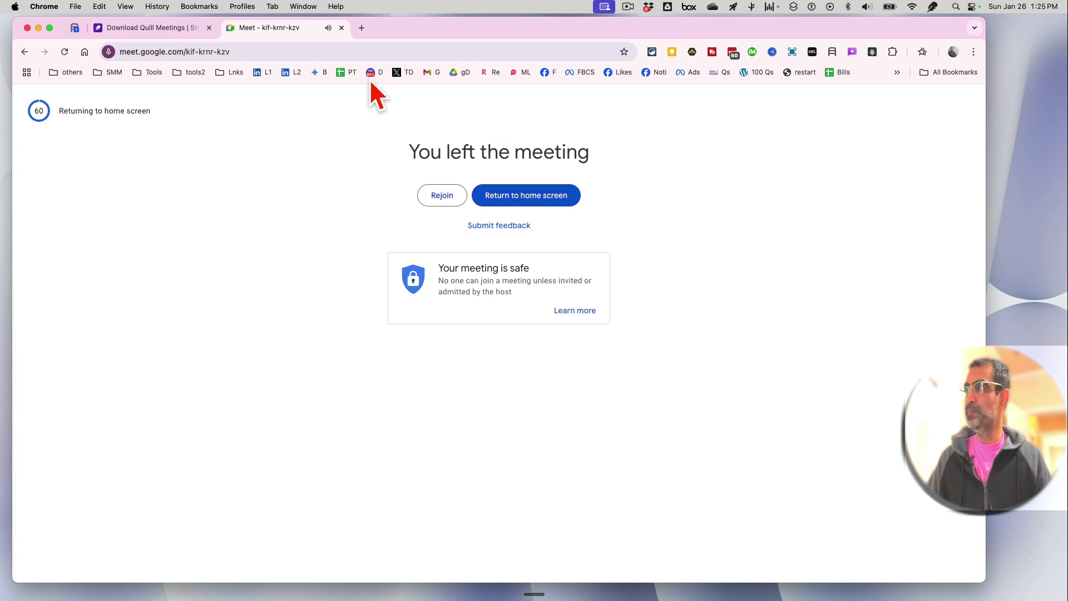
left_click(342, 28)
key("ctrl+Up")
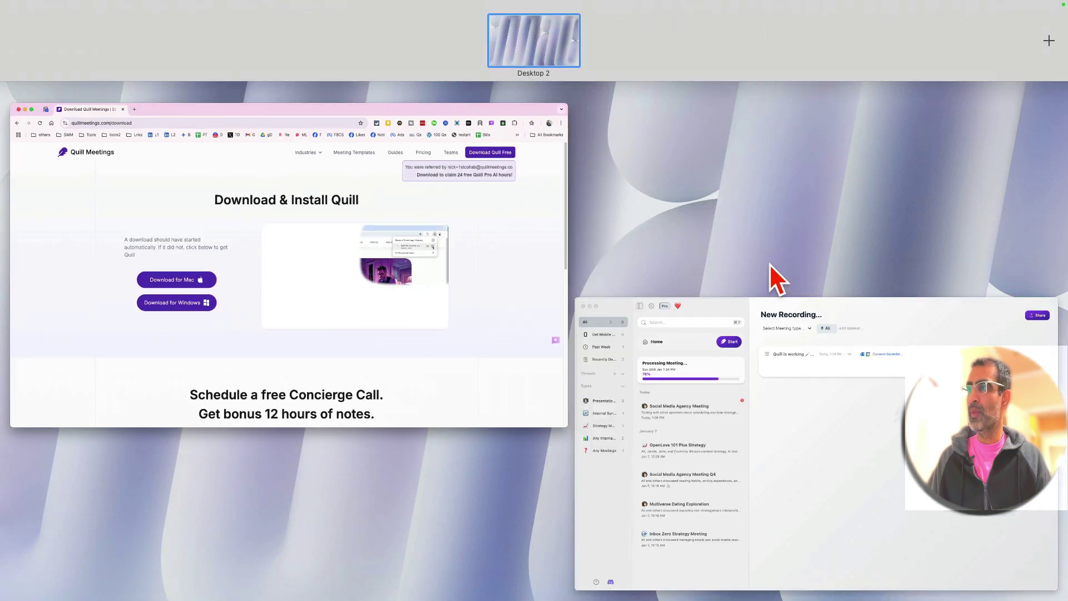
Step: Switch to the Quill window and open the Inbox Zero Strategy Meeting note
left_click(773, 309)
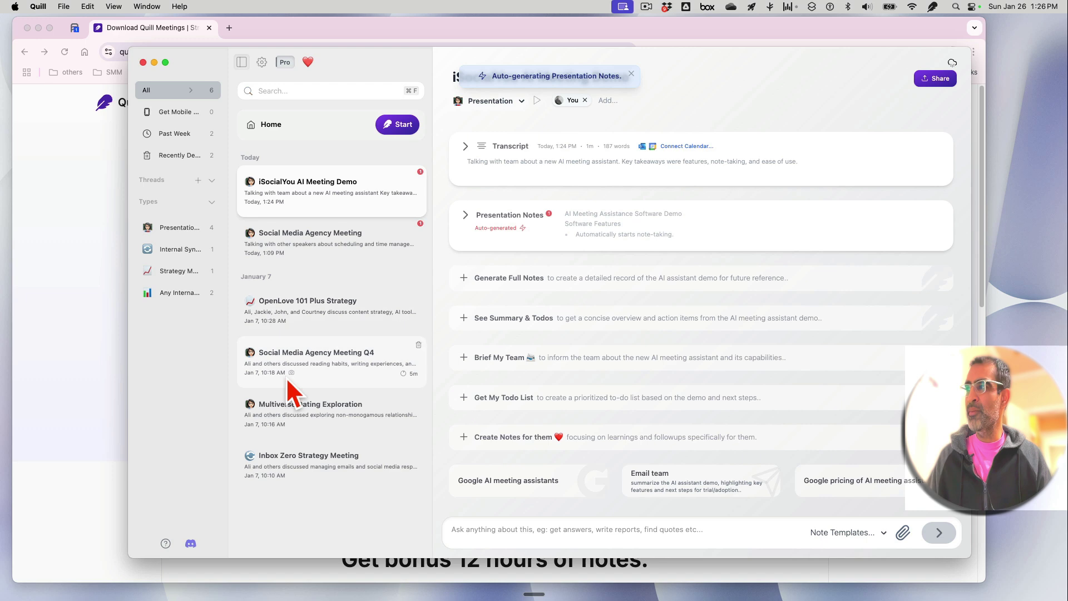
left_click(305, 469)
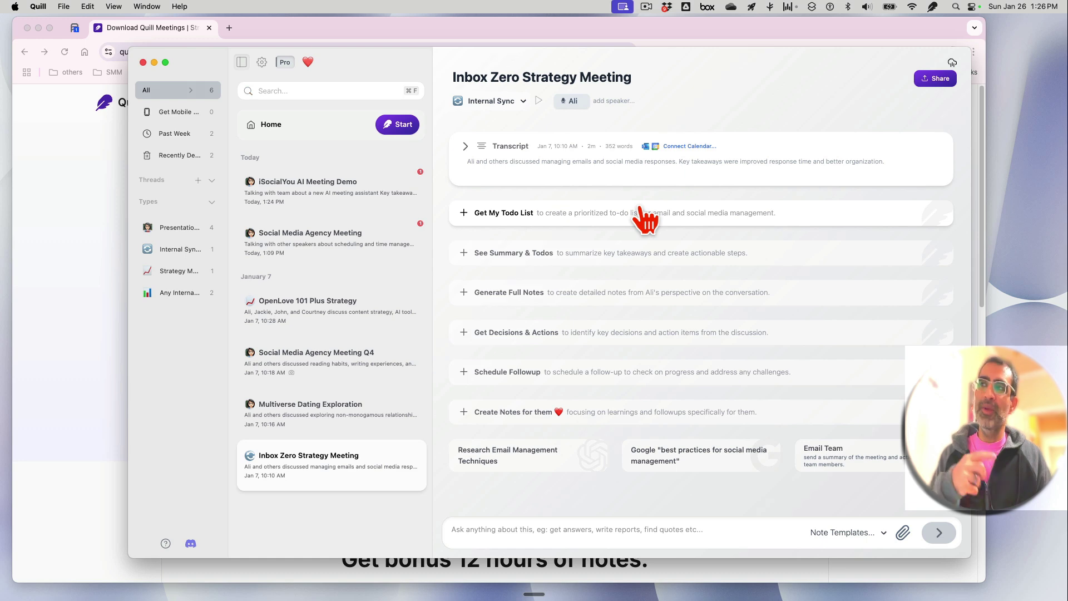
Step: Expand and collapse the Inbox Zero transcript a few times, then open its Internal Sync meeting-type list
left_click(474, 165)
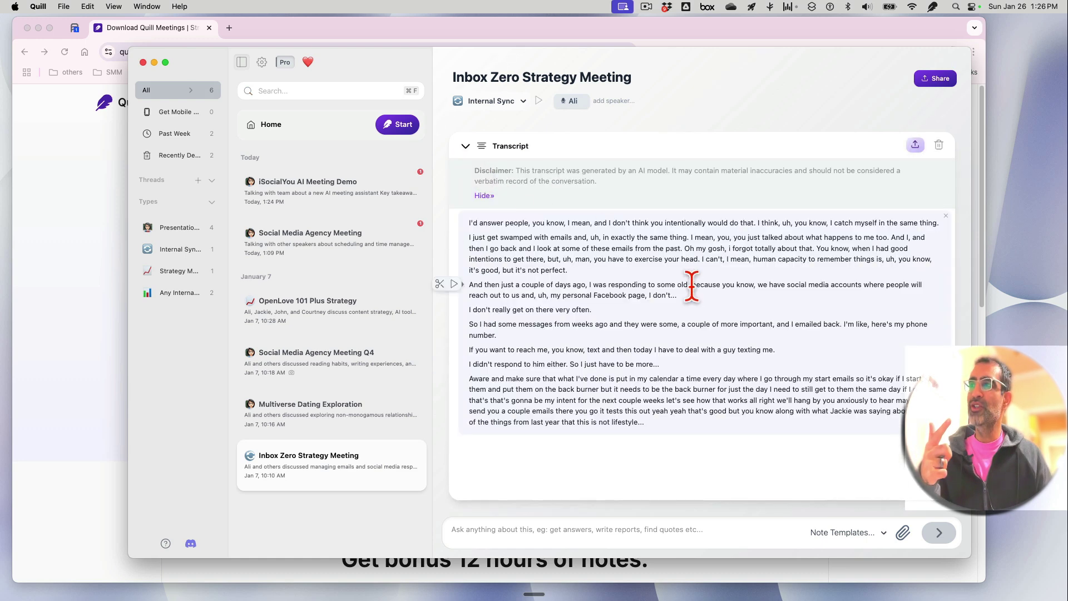
left_click(466, 146)
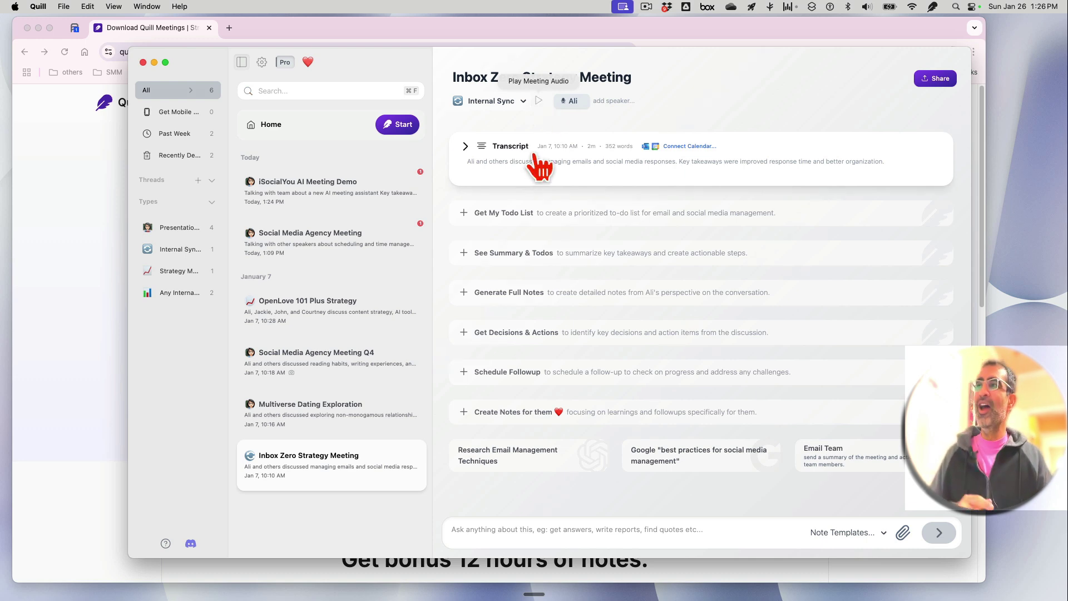
left_click(492, 170)
left_click(466, 146)
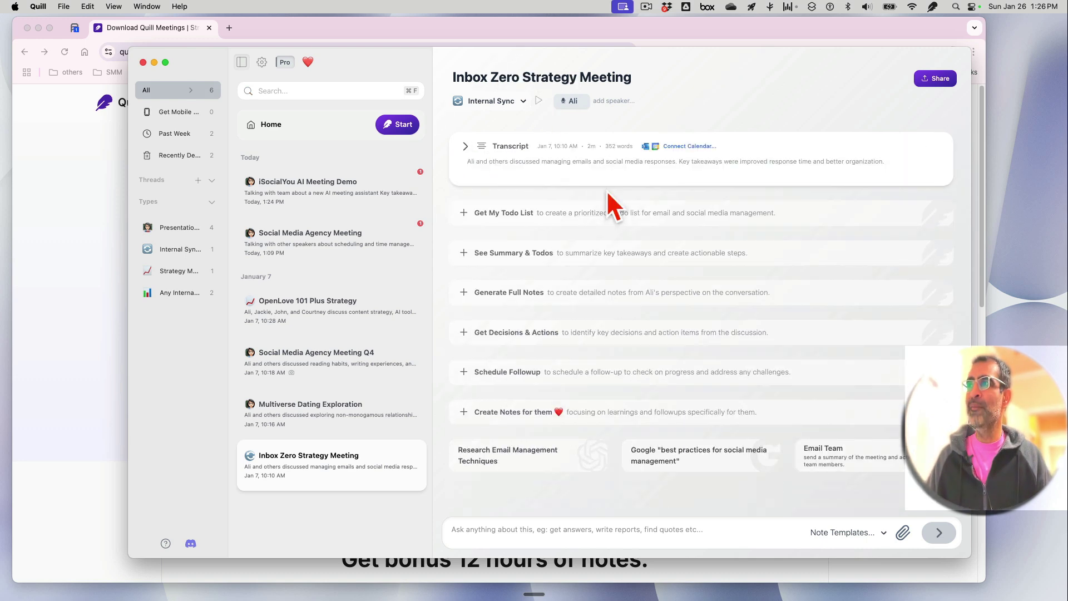
left_click(472, 149)
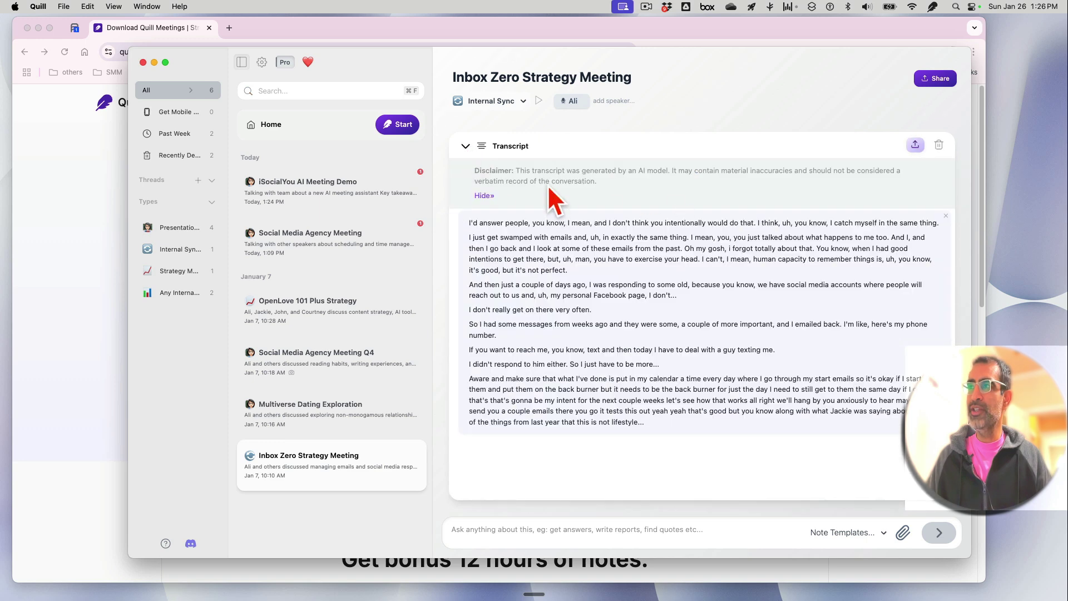
left_click(468, 147)
left_click(493, 101)
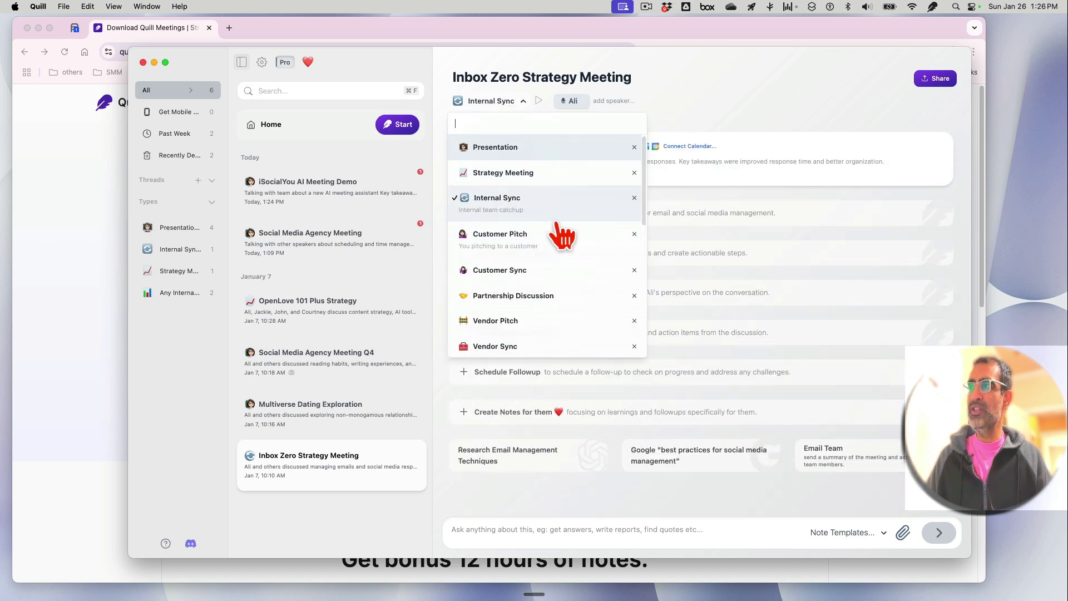
Step: Scroll through the meeting-type options and dismiss the list, keeping Internal Sync as the type
scroll(560, 233, "down", 5)
scroll(551, 264, "down", 3)
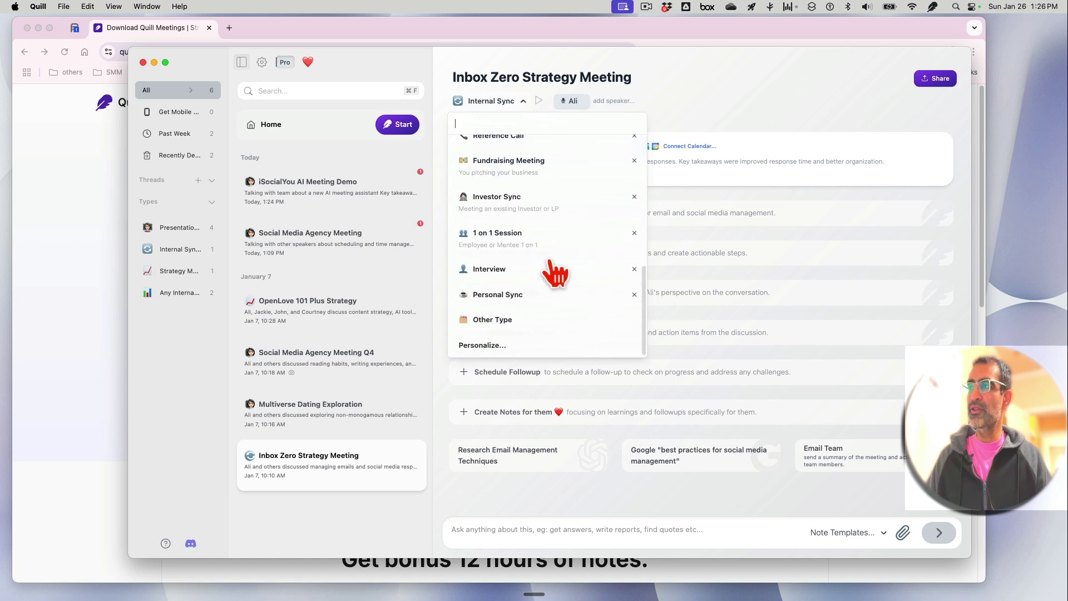
scroll(540, 261, "up", 1)
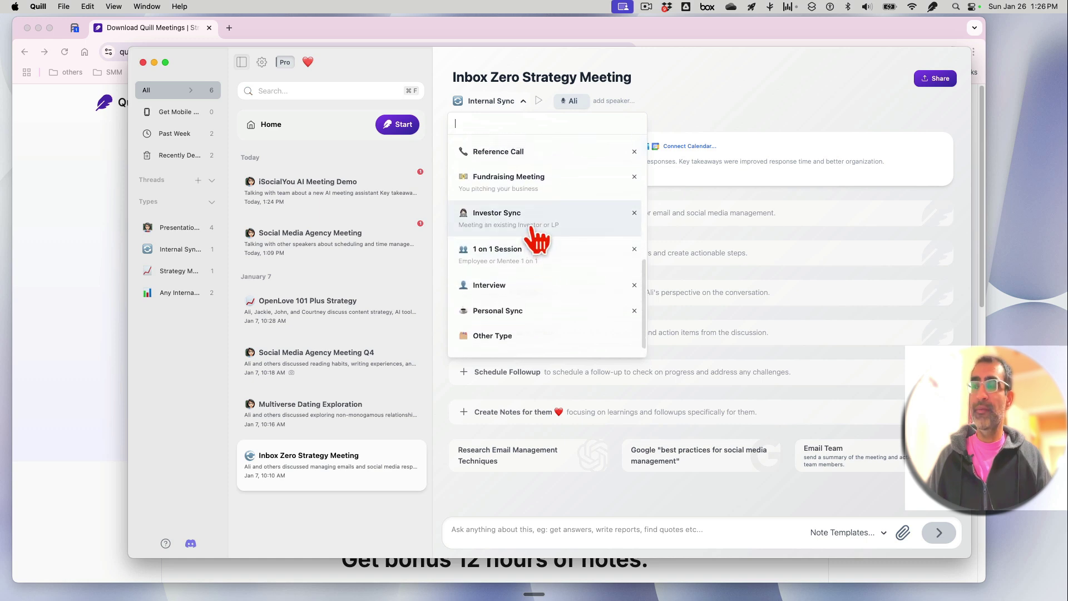
scroll(537, 234, "up", 5)
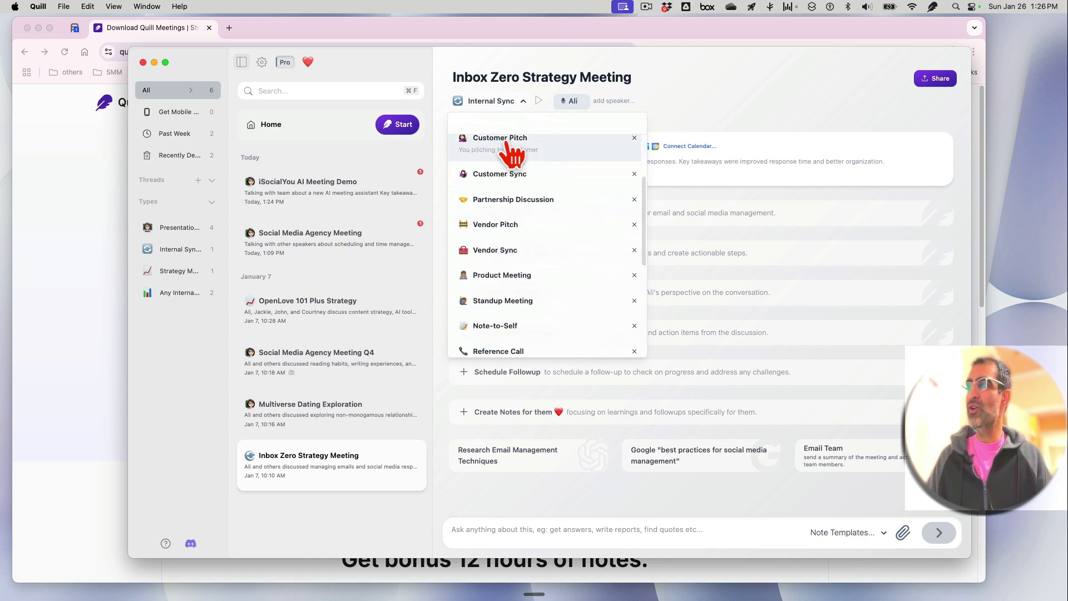
left_click(727, 100)
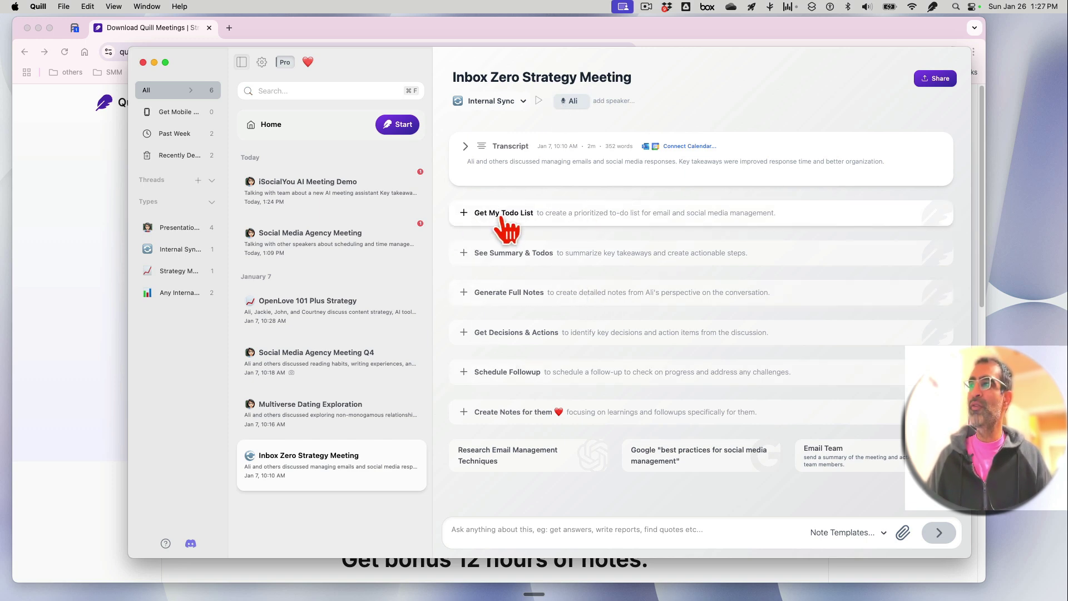
Step: Generate the Inbox Zero meeting's prioritized Todo List and collapse it once it finishes
left_click(552, 231)
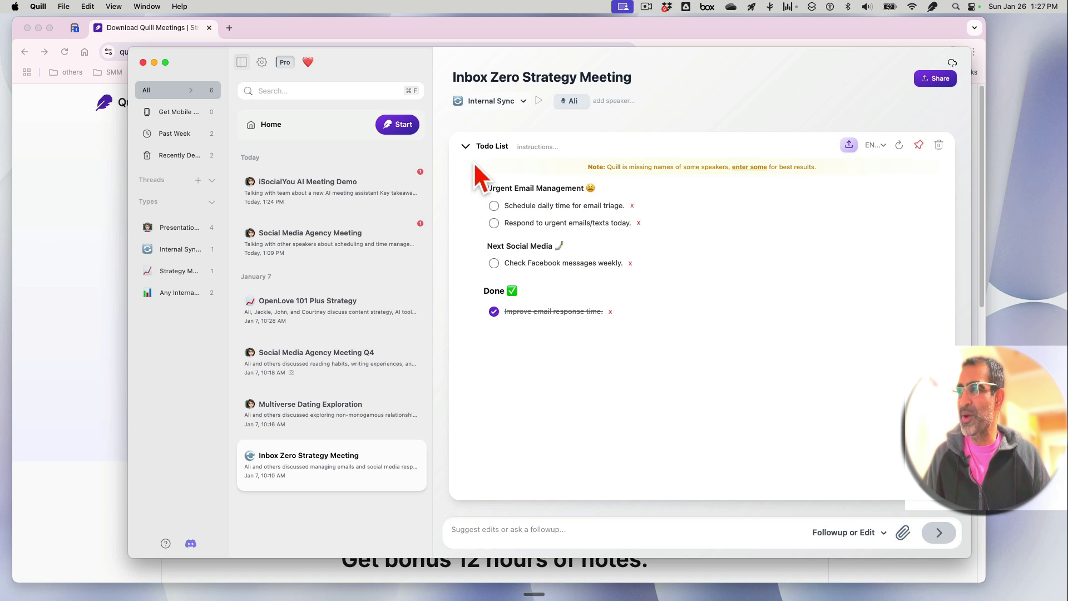
left_click(465, 146)
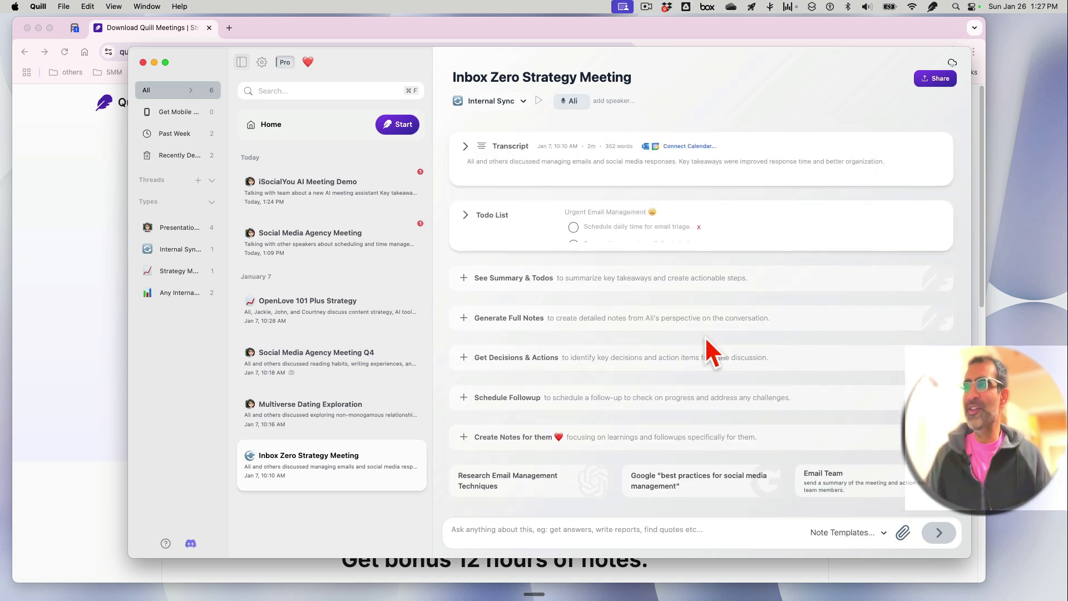
Step: Generate the Summary & Todos with key takeaways and per-attendee followups, look it over, then collapse it
left_click(463, 283)
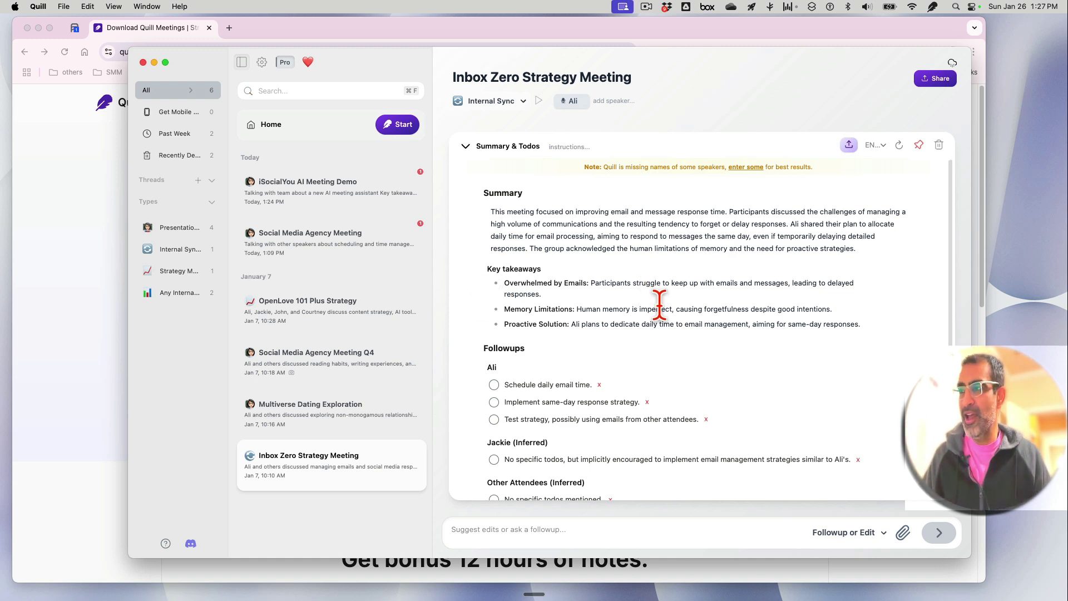
scroll(708, 405, "down", 3)
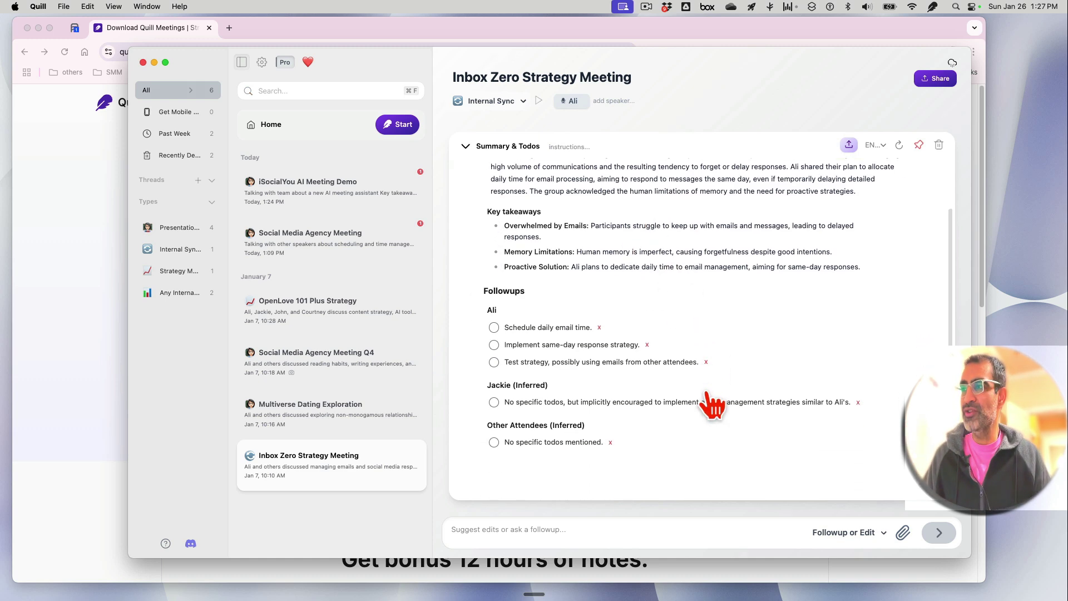
scroll(712, 405, "up", 2)
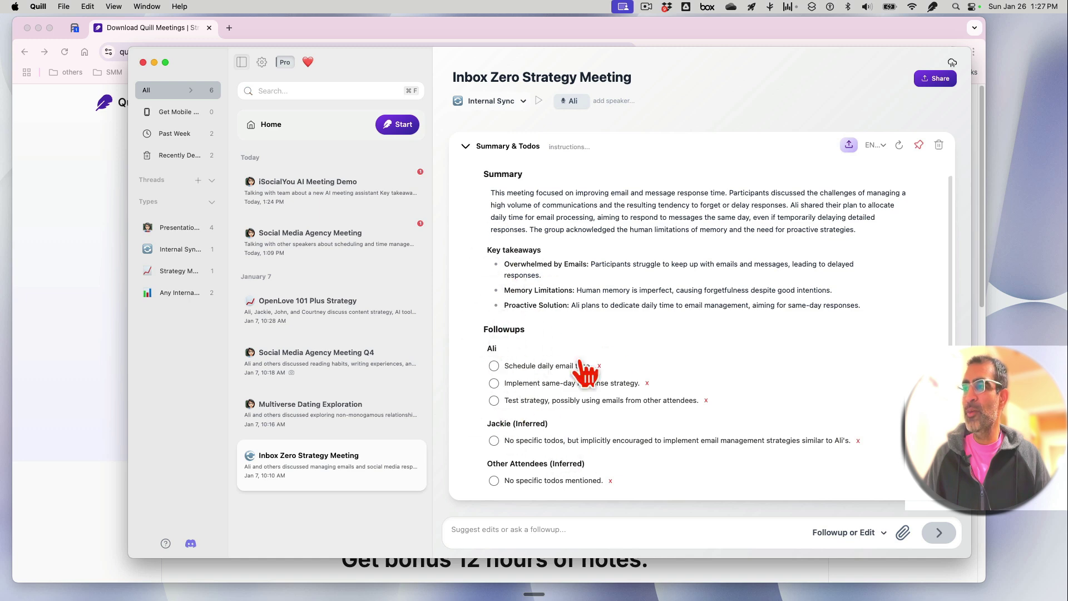
left_click(465, 145)
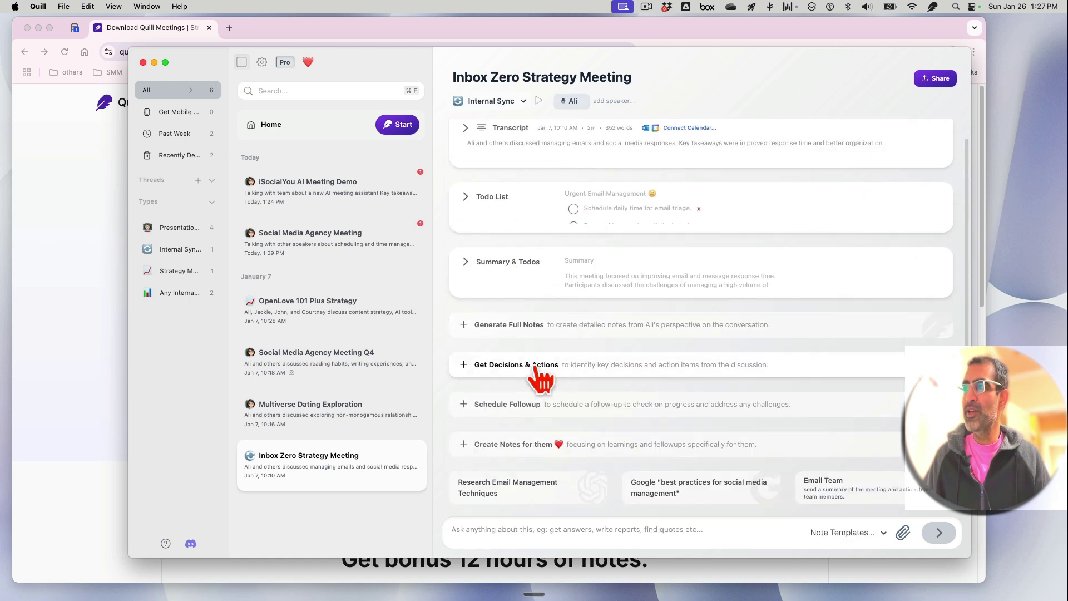
Step: Generate full notes, decisions & actions, and a followup calendar event for the Inbox Zero meeting
left_click(507, 331)
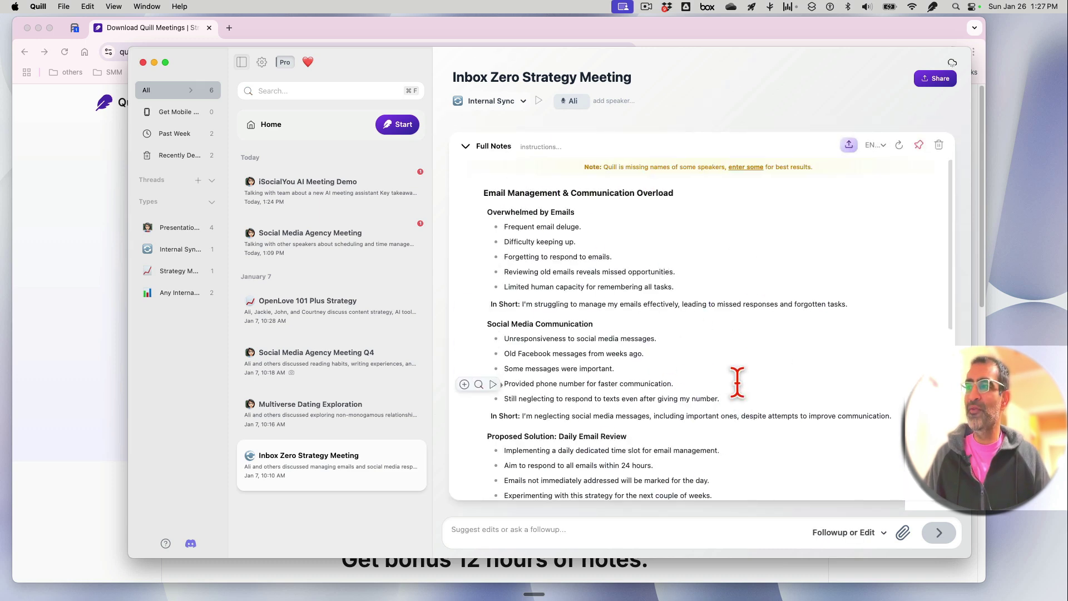
left_click(465, 146)
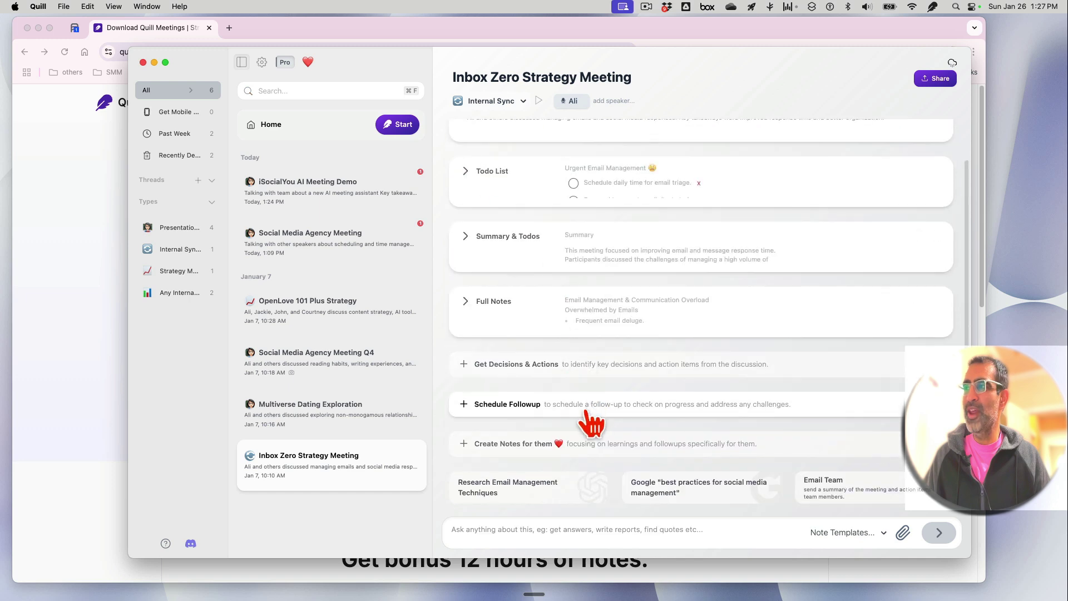
left_click(493, 368)
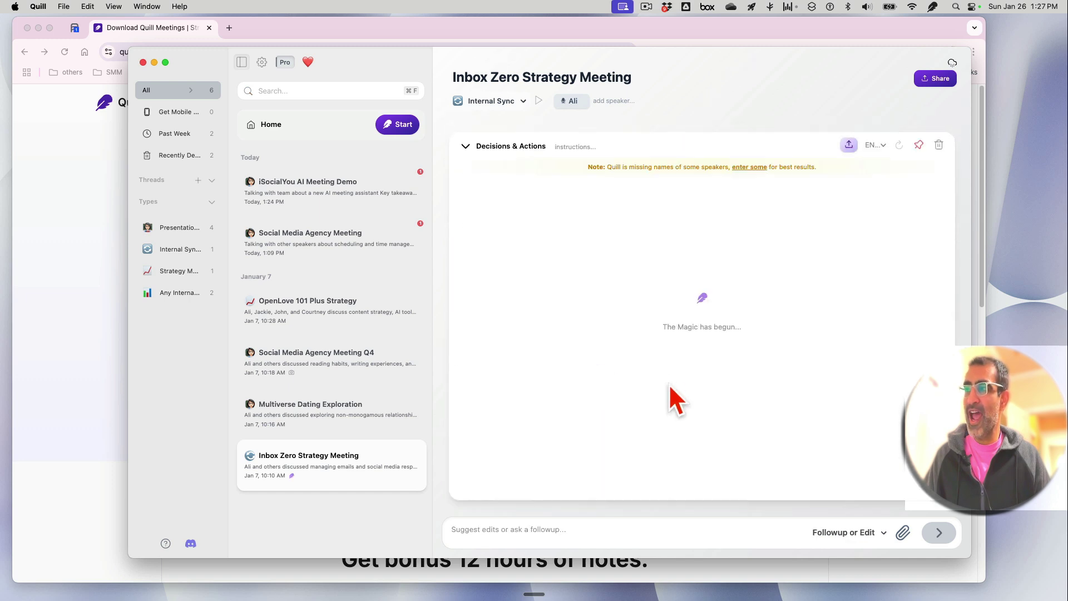
left_click(465, 146)
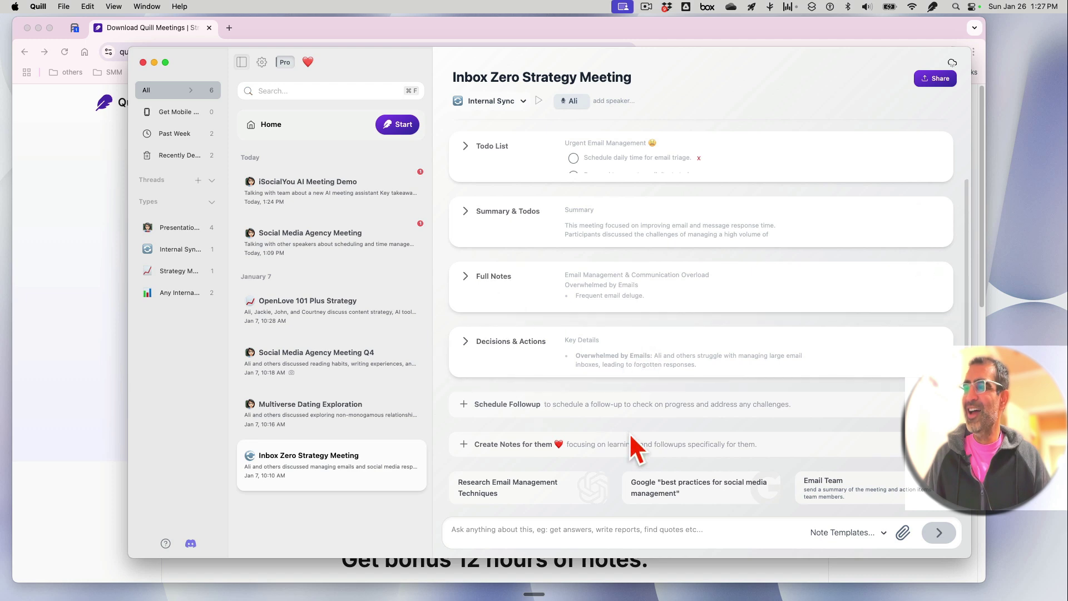
left_click(551, 405)
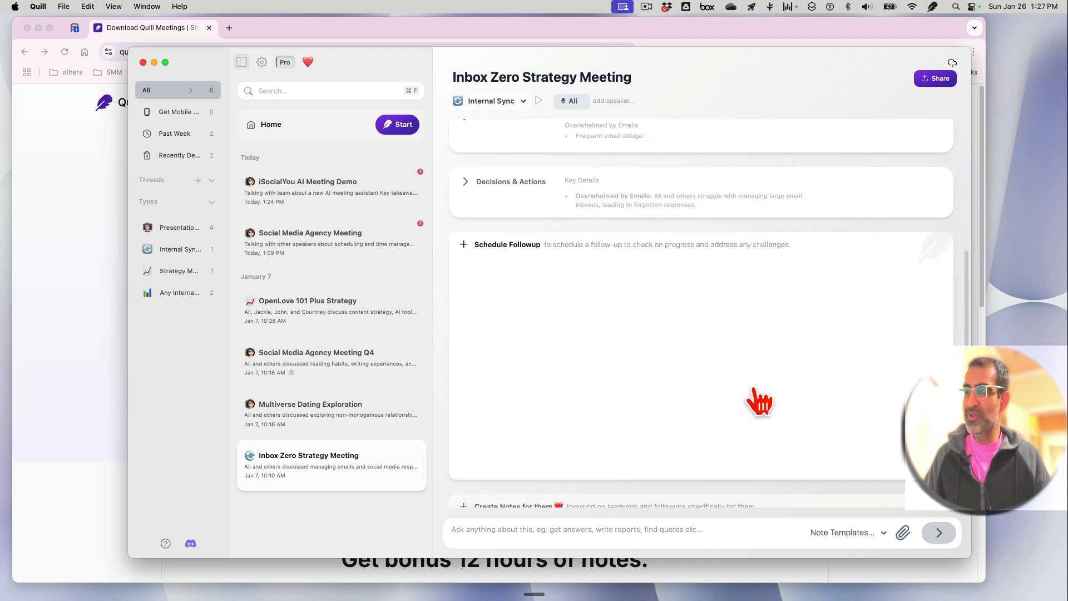
left_click(538, 269)
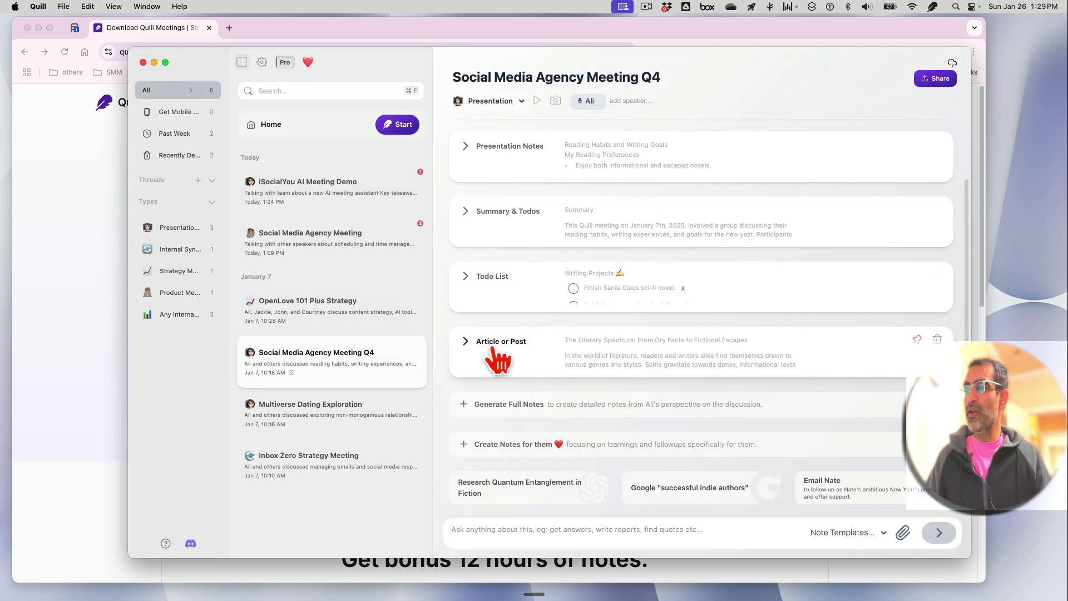
Step: Read the Social Media Agency Q4 article, select a passage for Improve, then return to Inbox Zero
left_click(511, 348)
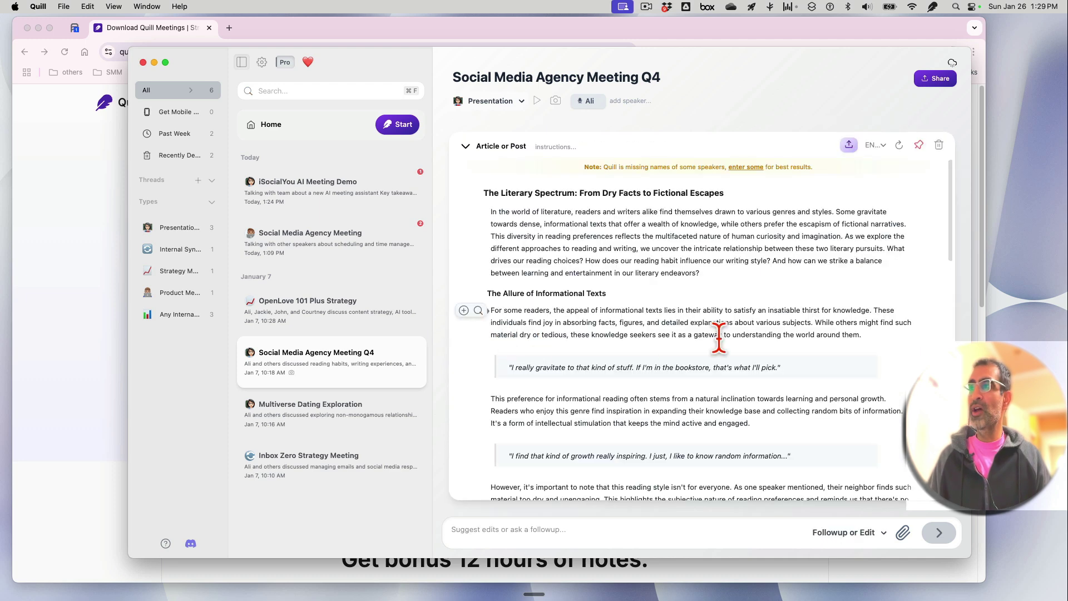
scroll(718, 338, "down", 3)
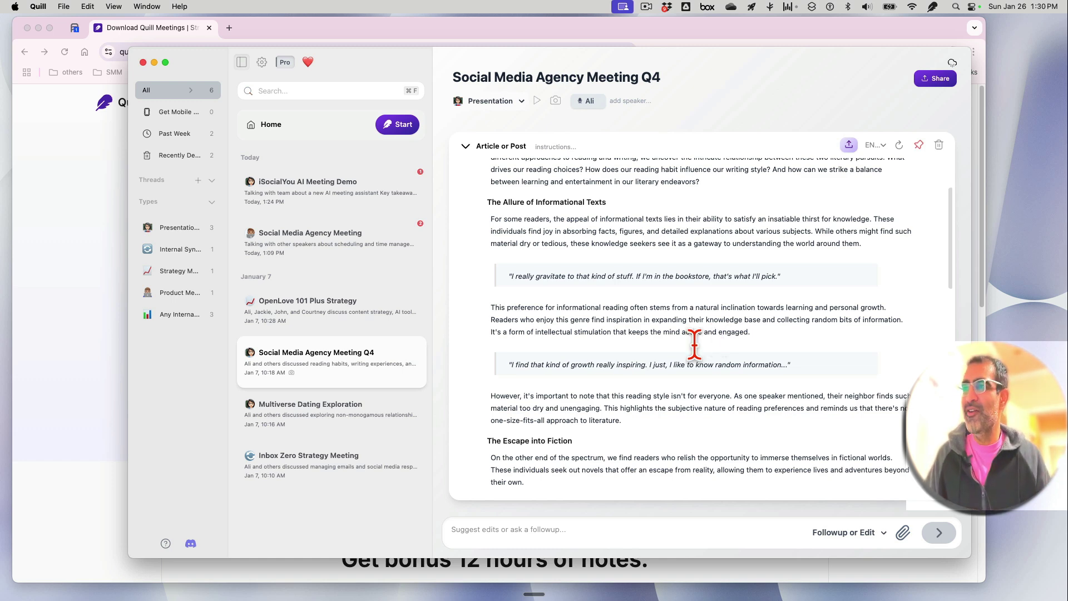
scroll(695, 342, "down", 10)
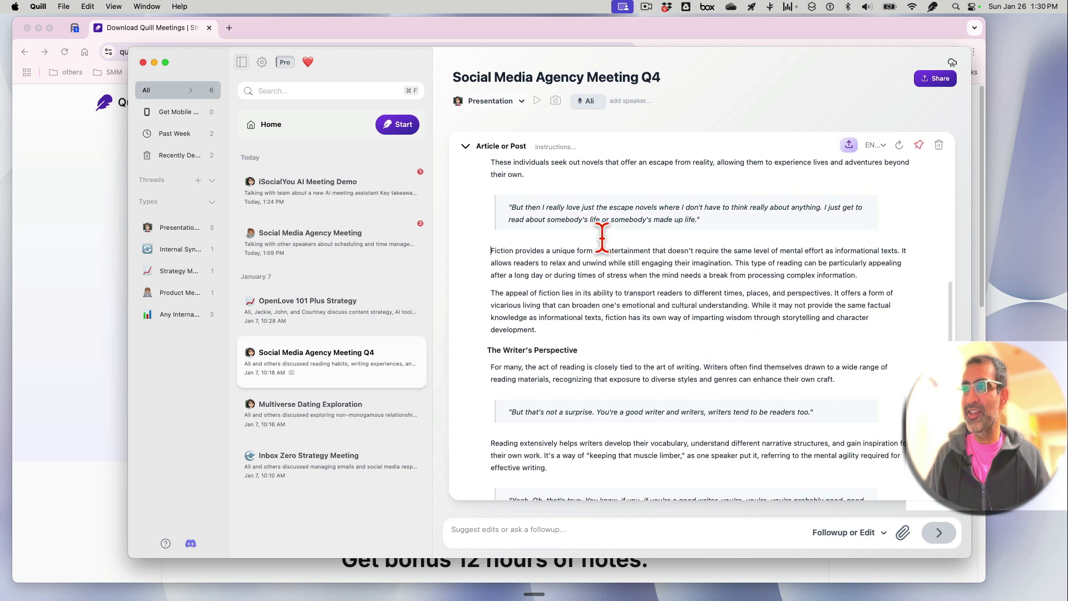
left_click_drag(607, 240, 736, 410)
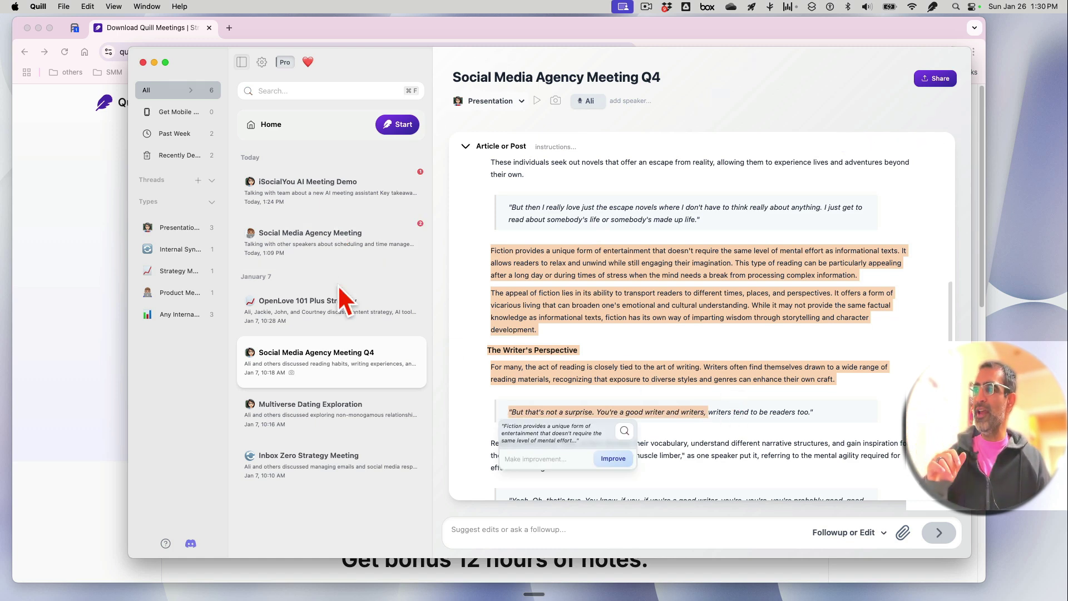
left_click(350, 473)
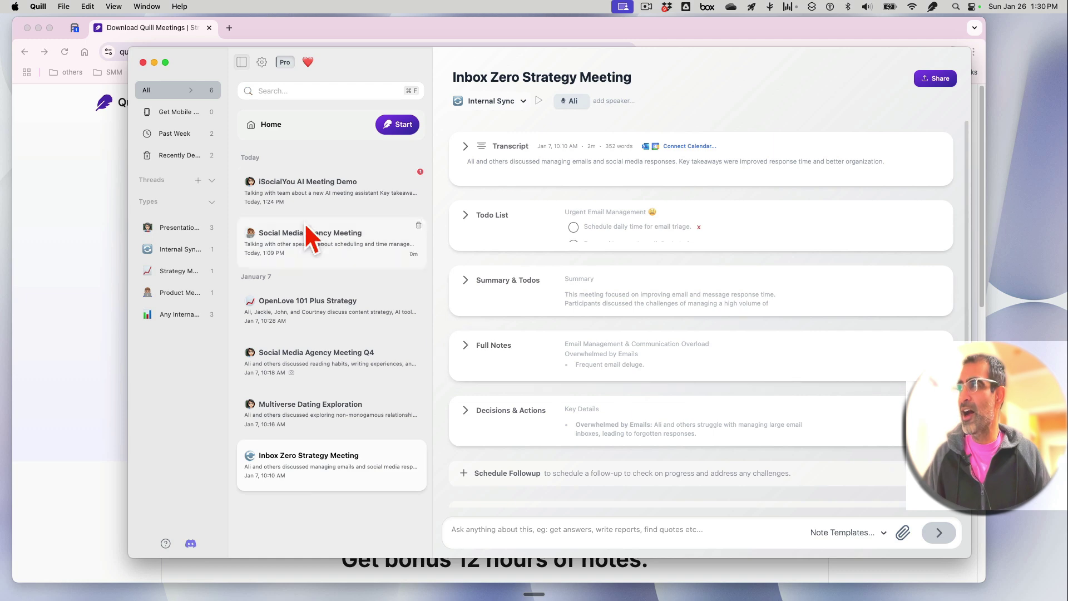
Step: Go from the Quill download page to the home page in Chrome and highlight the privacy tagline
left_click(97, 220)
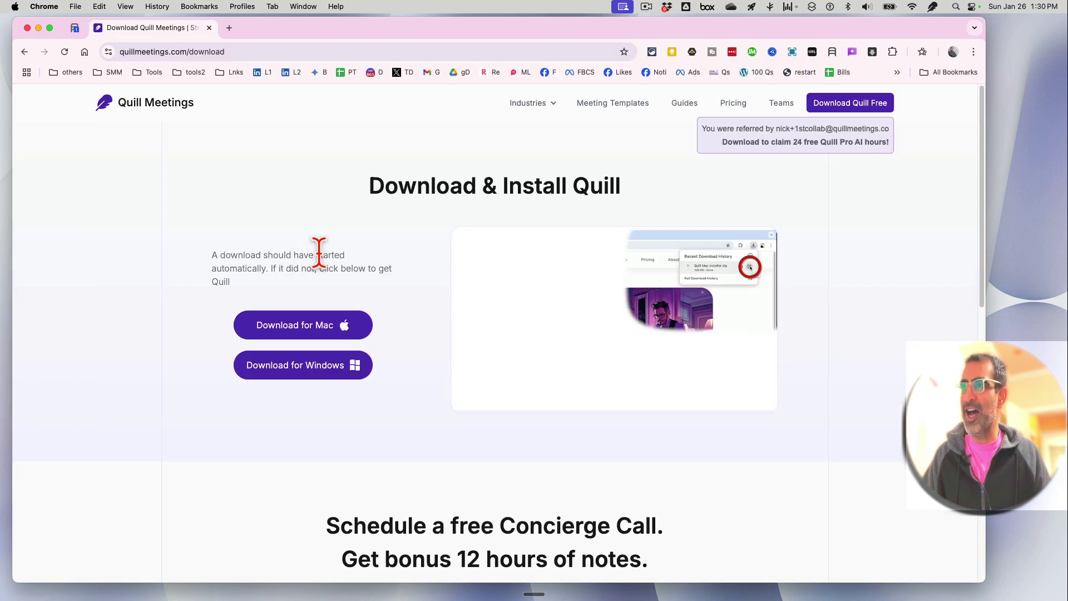
left_click(166, 106)
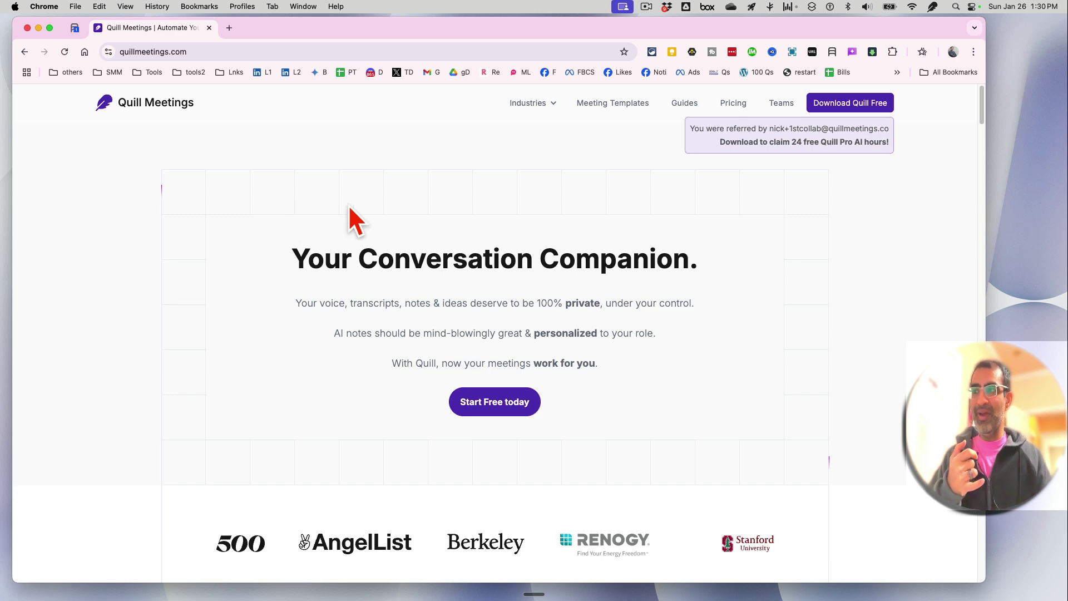
left_click_drag(634, 305, 455, 308)
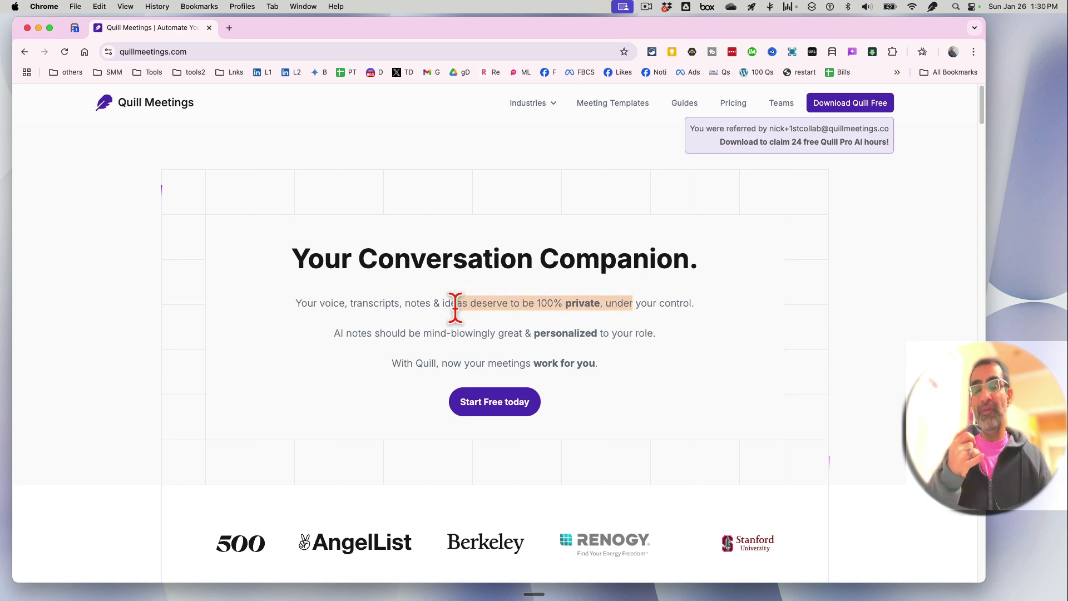